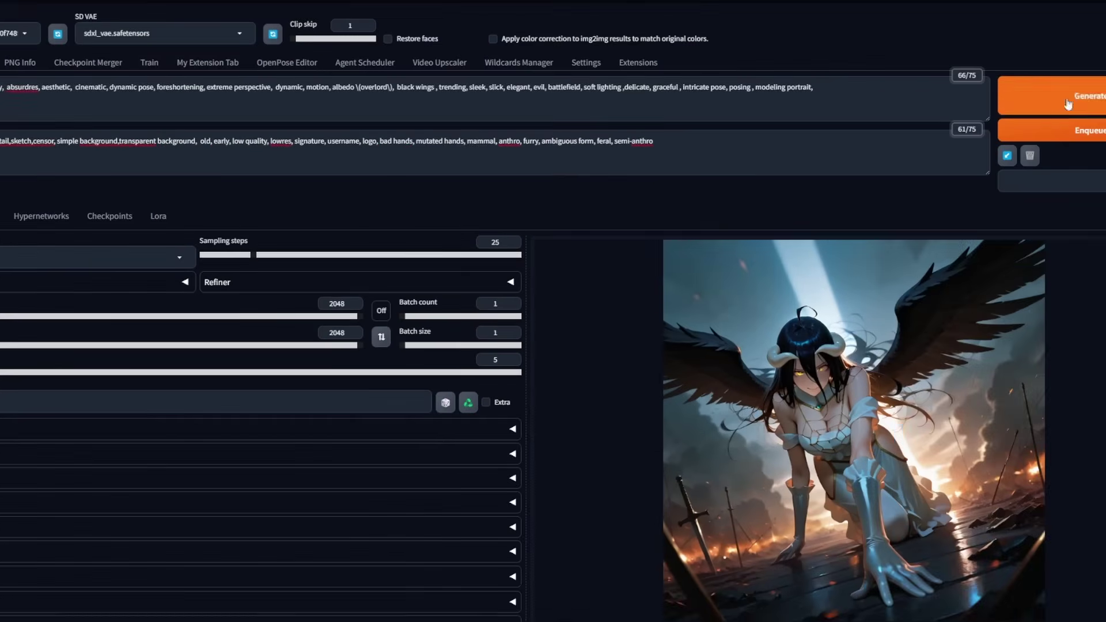
# Step: Start a 2048x2048 generation and highlight the model page's recommended 832 x 1216 resolution
pyautogui.hotkey('ctrl', 'Return')
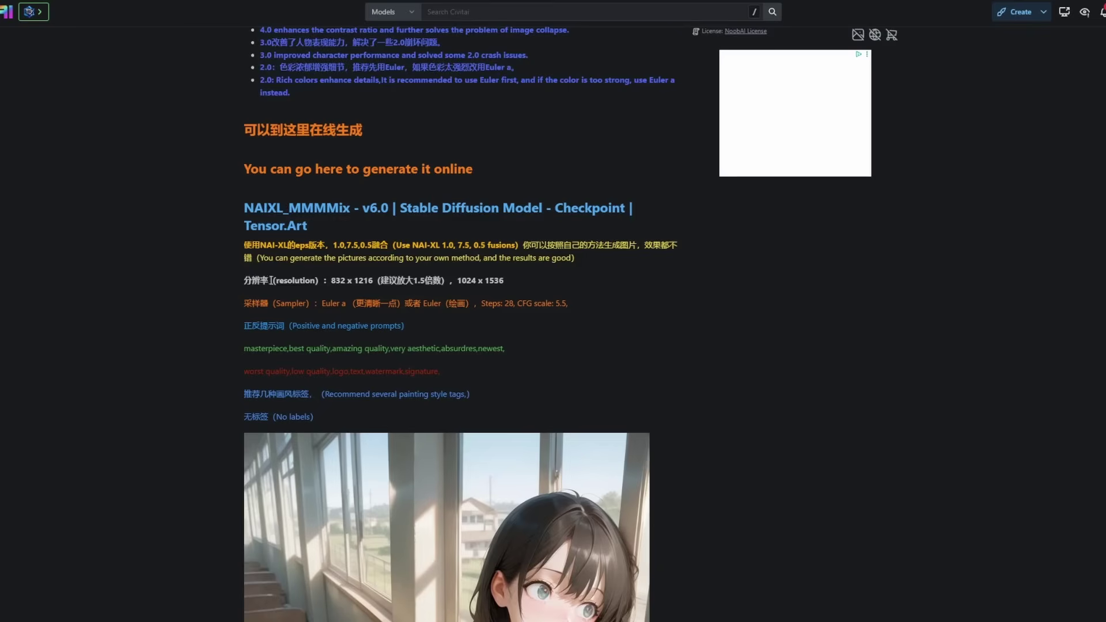
pyautogui.moveTo(298, 275); pyautogui.dragTo(527, 282)
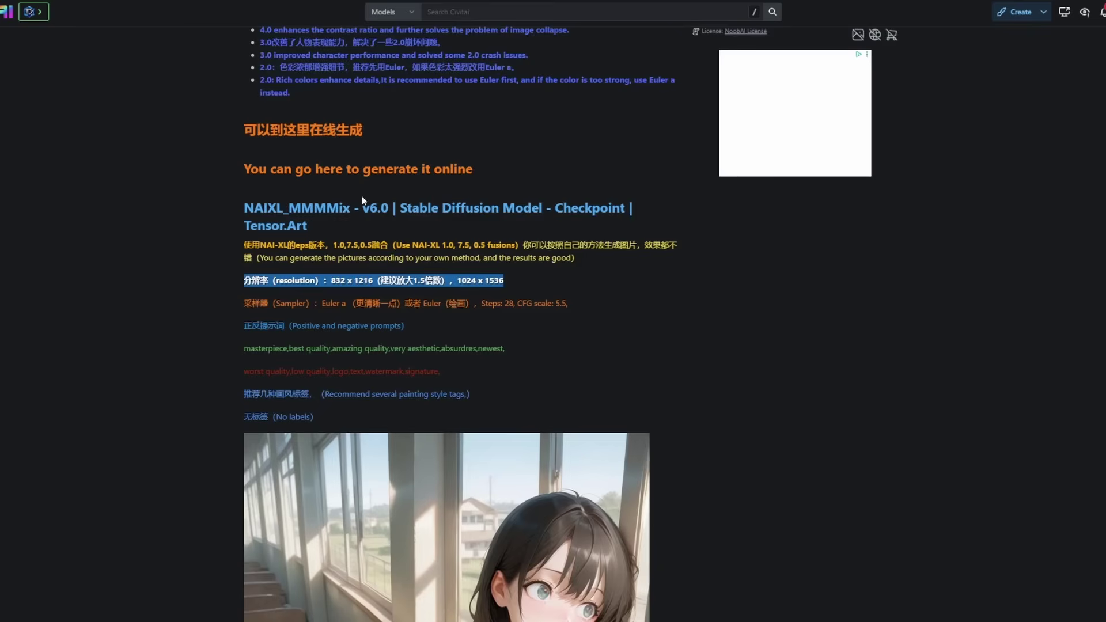
pyautogui.click(433, 321)
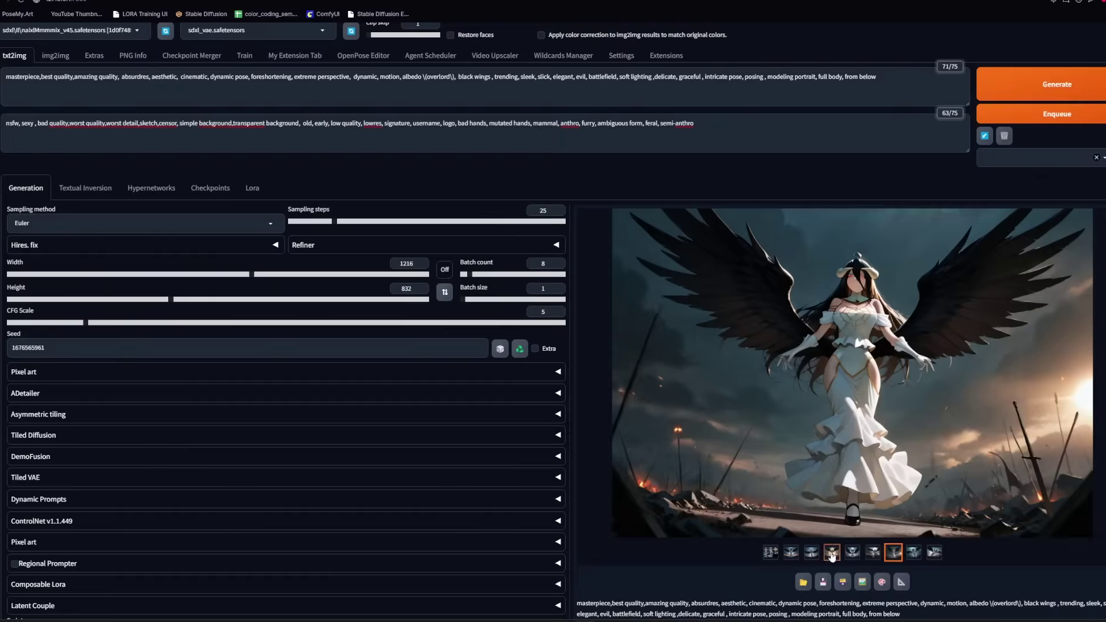
# Step: Lower batch count from 8 to 1, expand Hires. fix, and view the winged figure full-screen
pyautogui.press('Left')
pyautogui.press('Left')
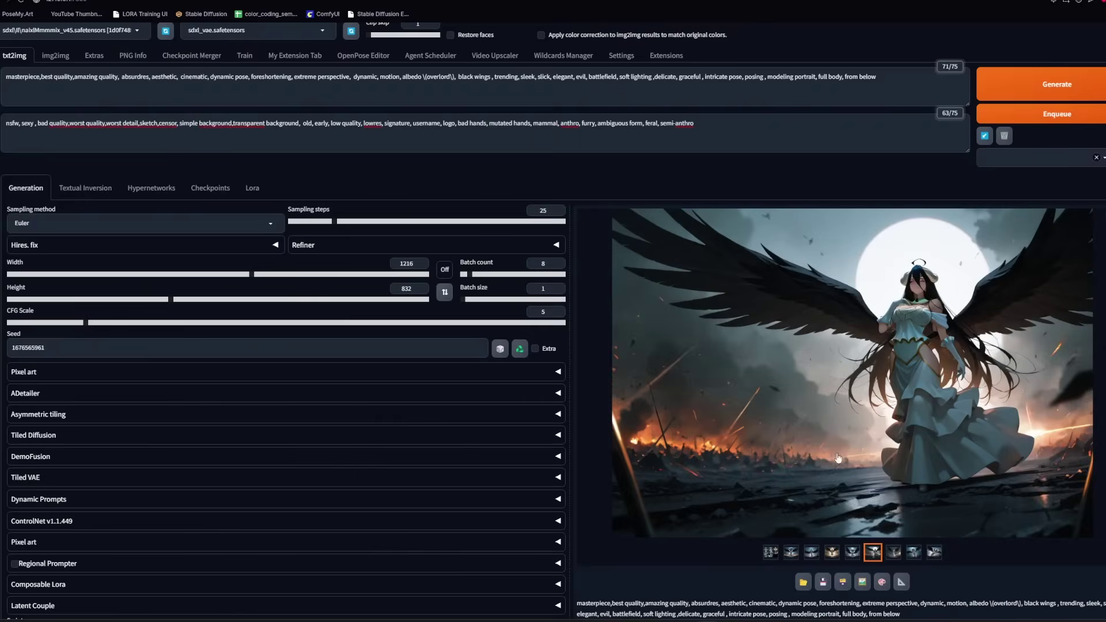
pyautogui.moveTo(471, 276); pyautogui.dragTo(461, 274)
pyautogui.click(192, 251)
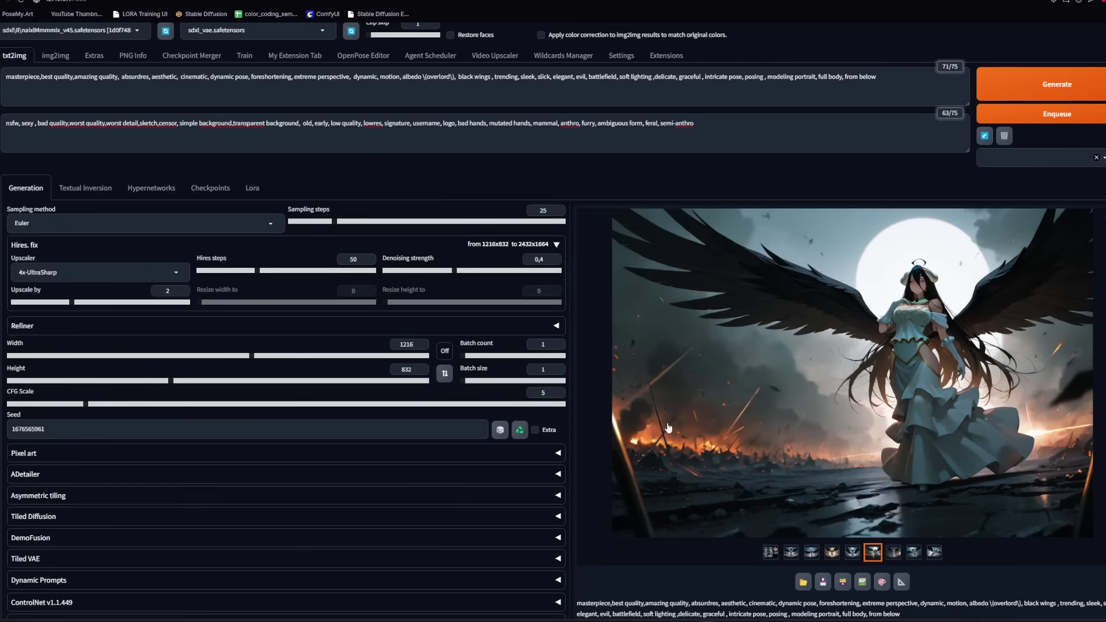
pyautogui.click(732, 340)
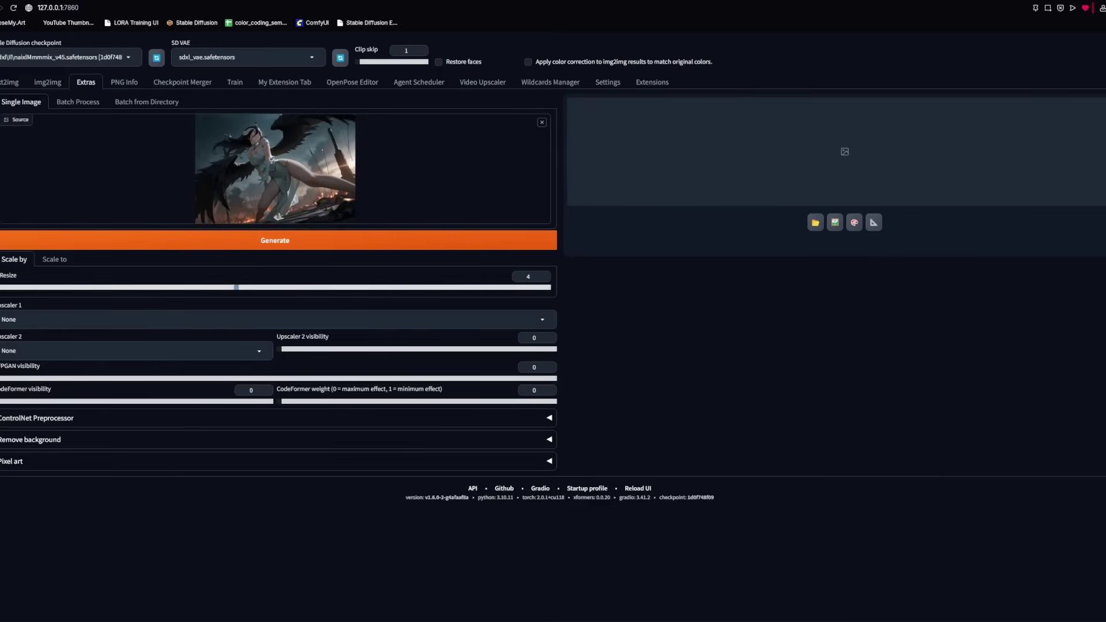
# Step: Upscale the kneeling winged-figure image 4x with 4x-UltraSharp as Upscaler 1
pyautogui.click(270, 319)
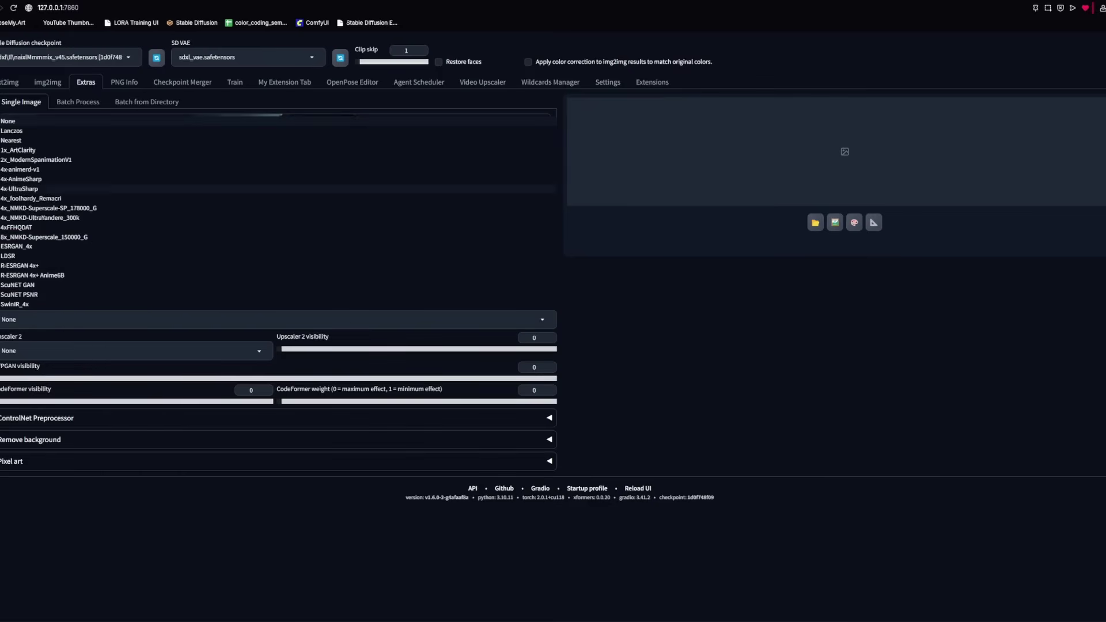
pyautogui.click(124, 239)
pyautogui.click(274, 240)
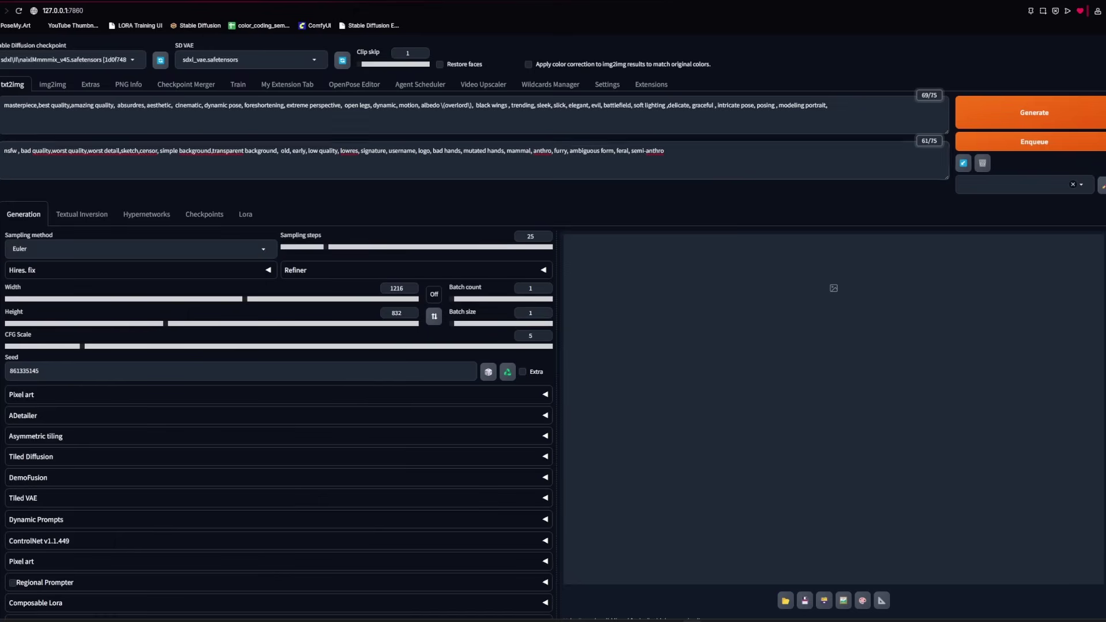
# Step: Expand the Hires. fix settings and set the hires upscaler to 4x-UltraSharp
pyautogui.click(22, 270)
pyautogui.click(86, 296)
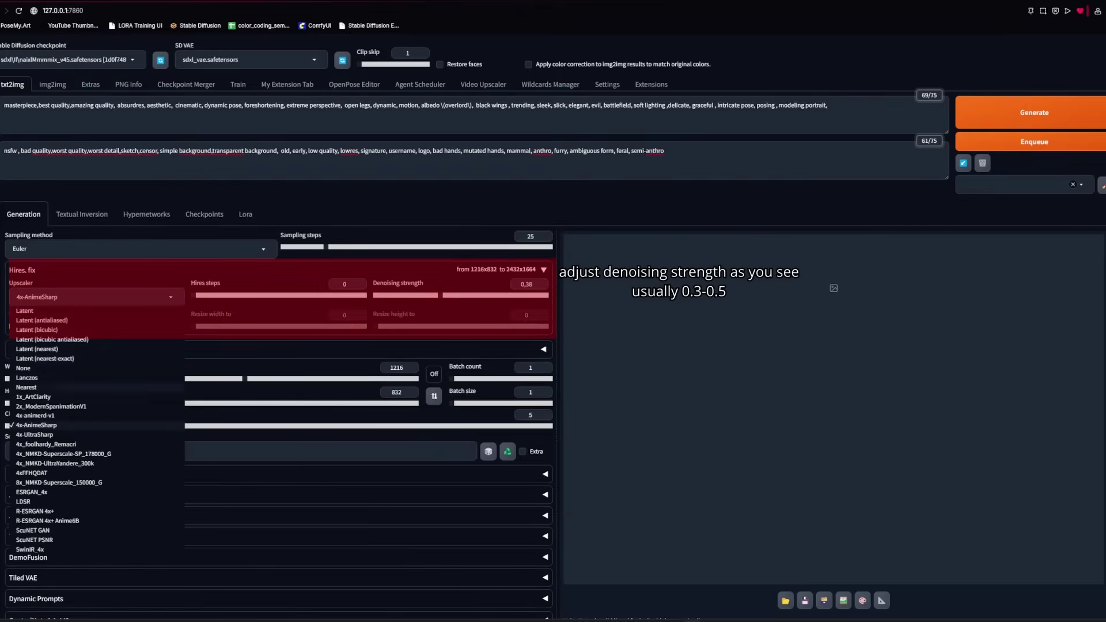
pyautogui.click(34, 434)
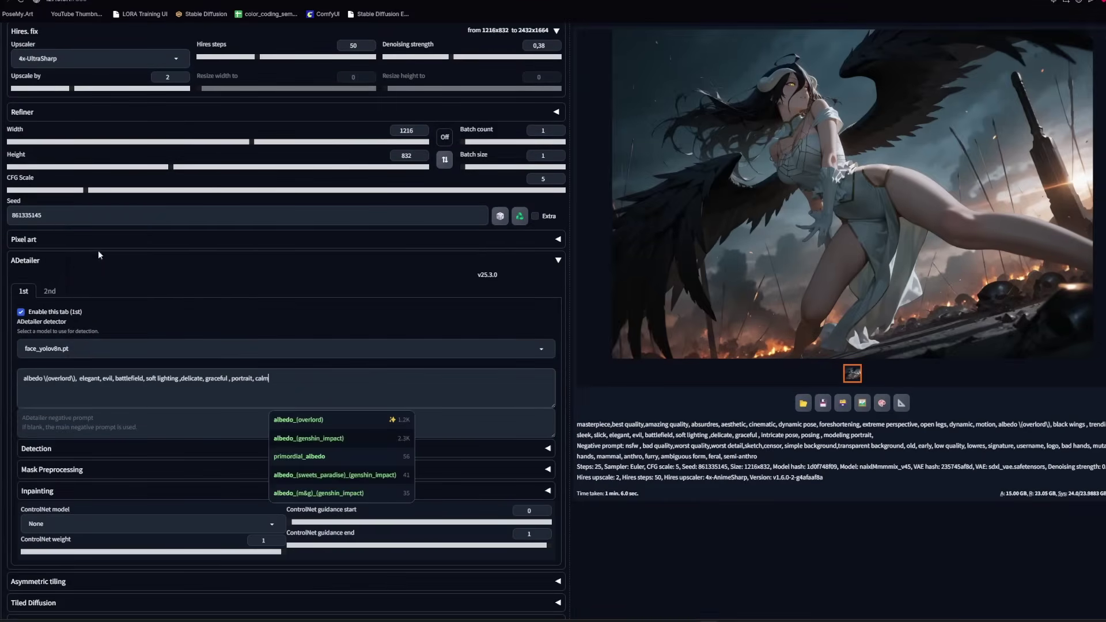
pyautogui.scroll(-3, 465, 523)
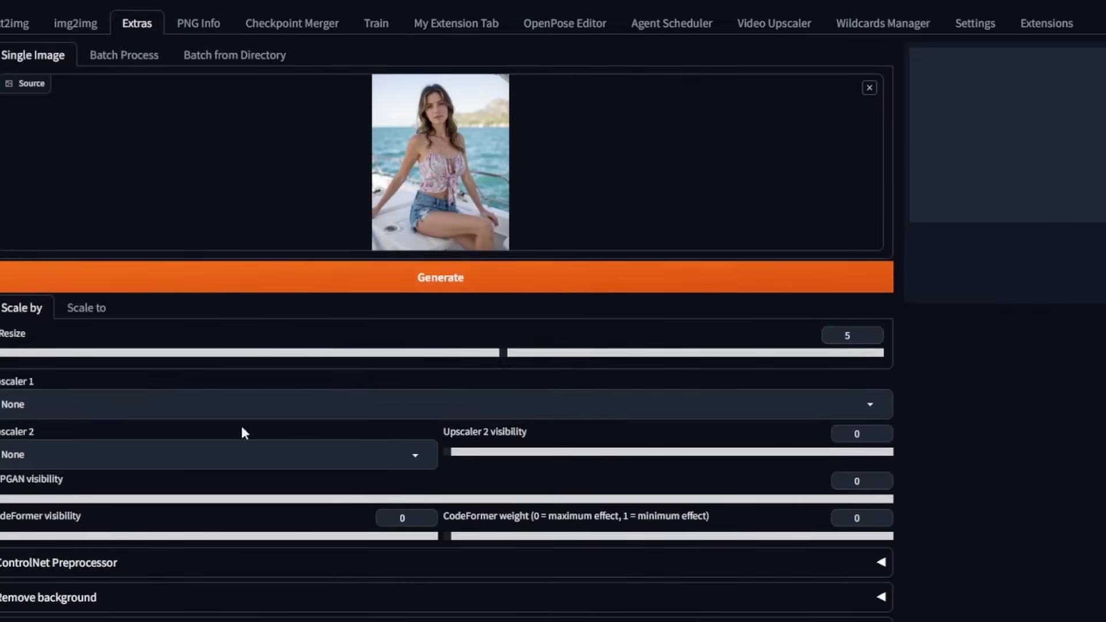
# Step: Upscale the boat photo with 4x-UltraSharp, then zoom in and pan across the woman's face
pyautogui.click(166, 404)
pyautogui.click(40, 180)
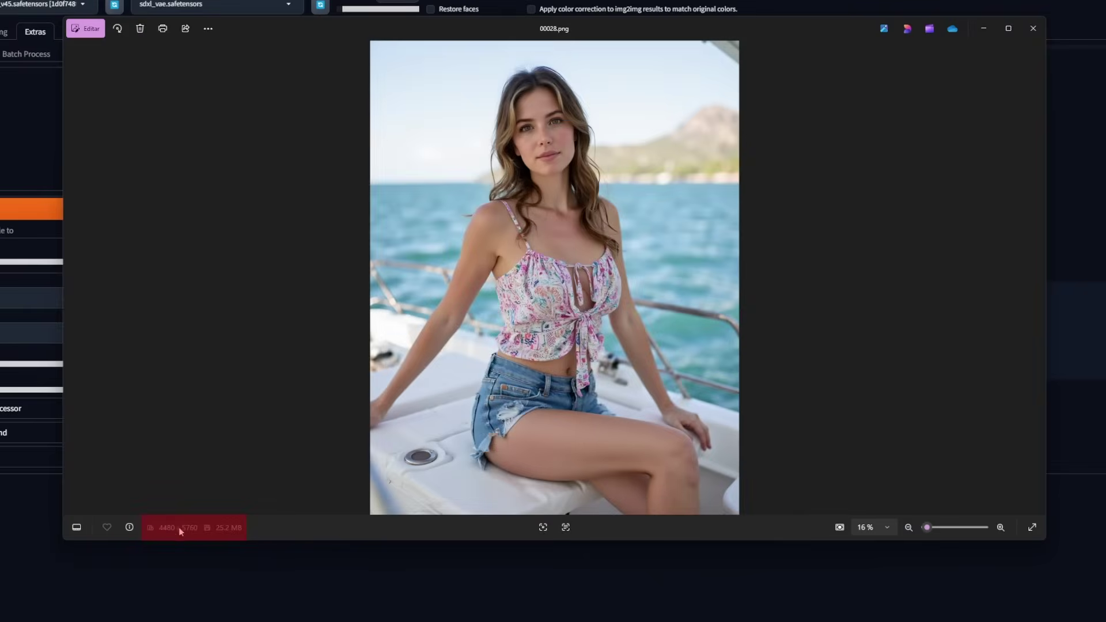
pyautogui.scroll(10, 543, 118)
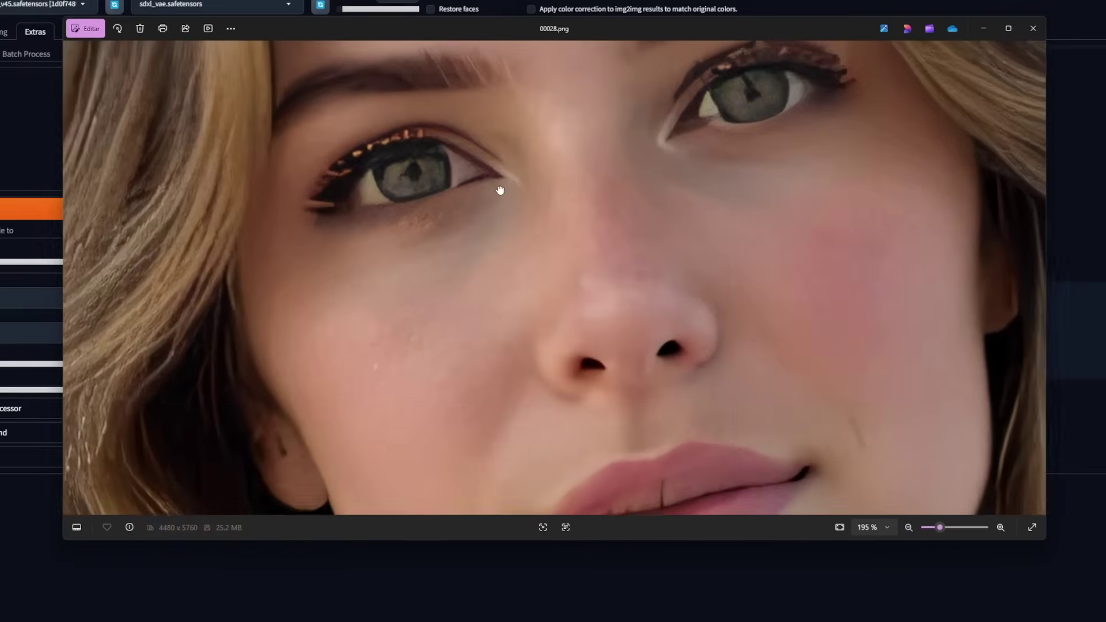
pyautogui.moveTo(500, 190); pyautogui.dragTo(785, 187)
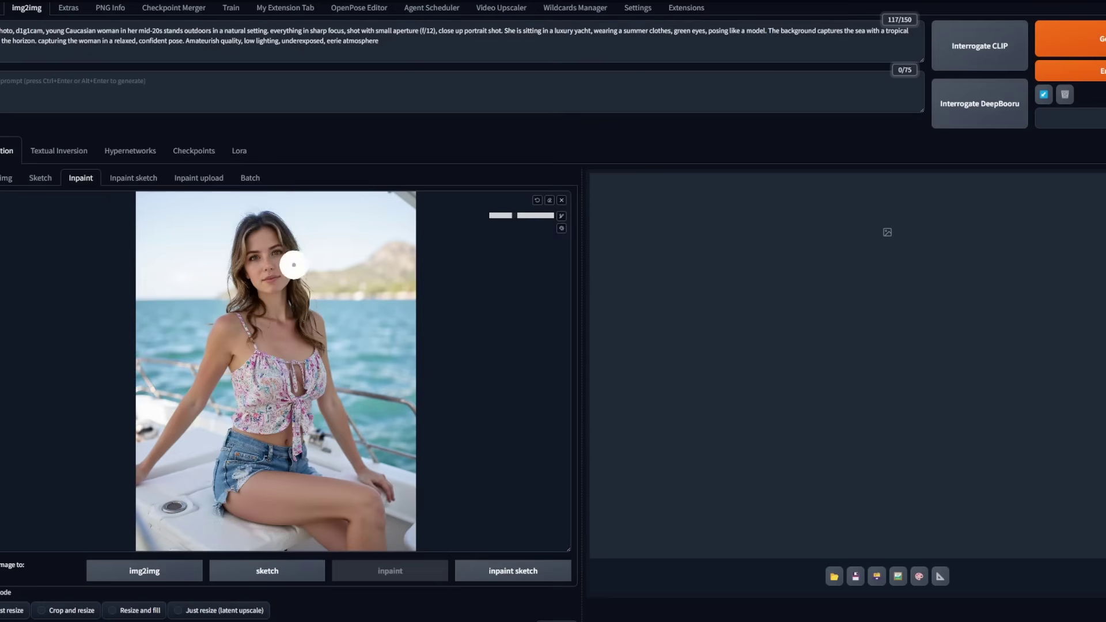
pyautogui.moveTo(289, 262)
pyautogui.mouseDown()
pyautogui.moveTo(256, 225)
pyautogui.moveTo(220, 271)
pyautogui.moveTo(284, 297)
pyautogui.moveTo(268, 233)
pyautogui.moveTo(258, 290)
pyautogui.mouseUp()
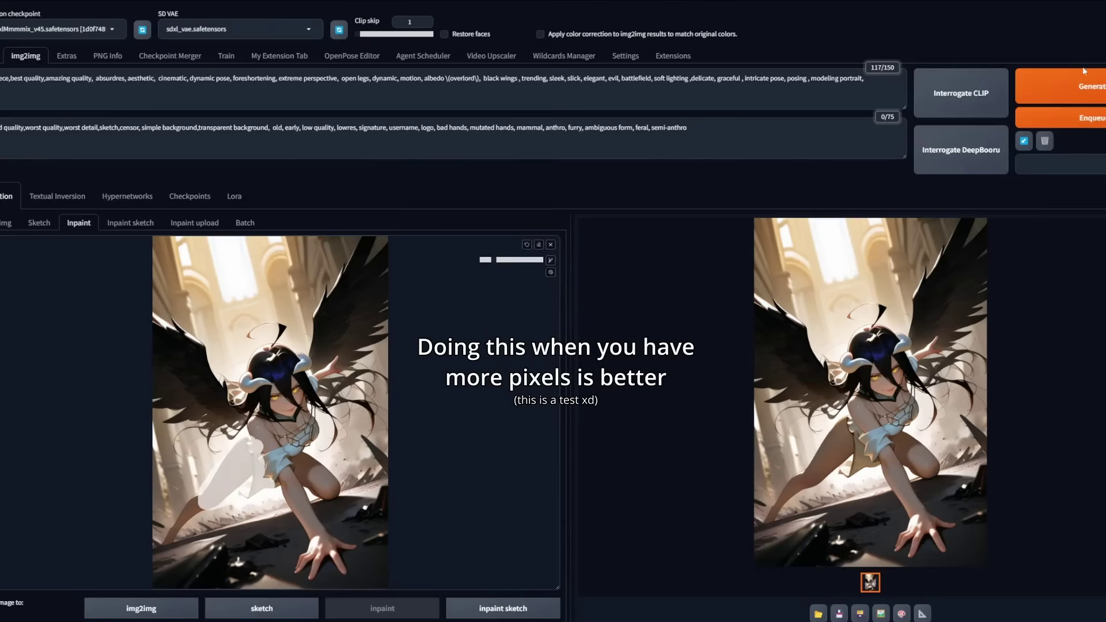
# Step: Remask the left wing, raise hires denoising strength to 0.88, and start generating
pyautogui.click(526, 244)
pyautogui.moveTo(207, 323)
pyautogui.mouseDown()
pyautogui.moveTo(167, 369)
pyautogui.moveTo(185, 395)
pyautogui.mouseUp()
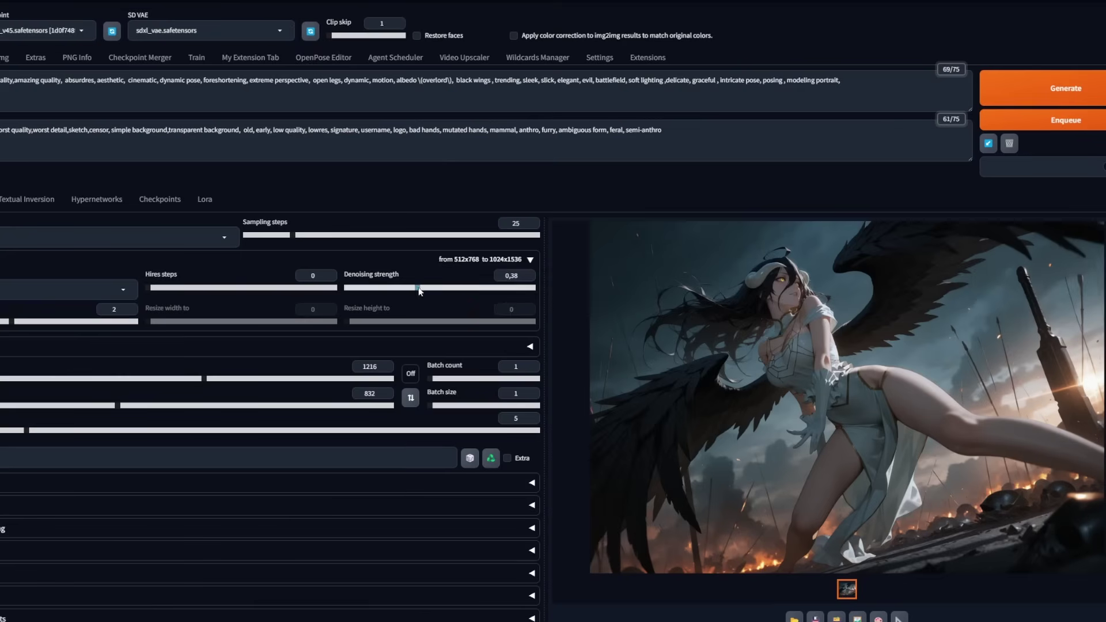
pyautogui.moveTo(419, 288); pyautogui.dragTo(513, 288)
pyautogui.hotkey('ctrl', 'Return')
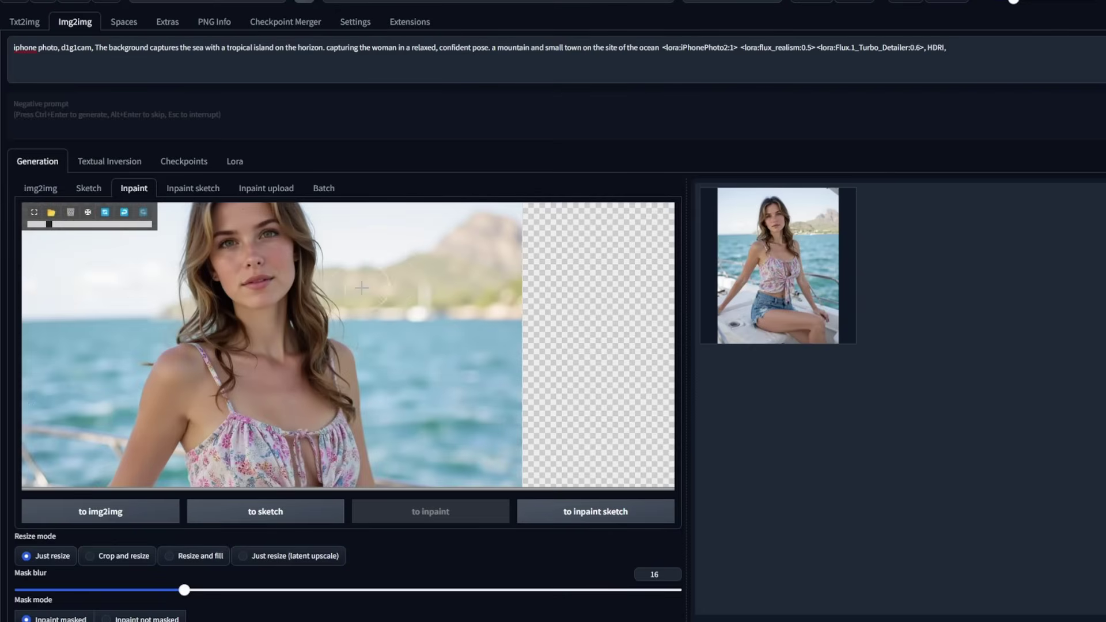
# Step: Brush an inpaint mask over the island and mountain on the horizon
pyautogui.moveTo(339, 282)
pyautogui.mouseDown()
pyautogui.moveTo(372, 297)
pyautogui.moveTo(495, 297)
pyautogui.moveTo(511, 286)
pyautogui.moveTo(511, 242)
pyautogui.moveTo(494, 233)
pyautogui.moveTo(369, 276)
pyautogui.mouseUp()
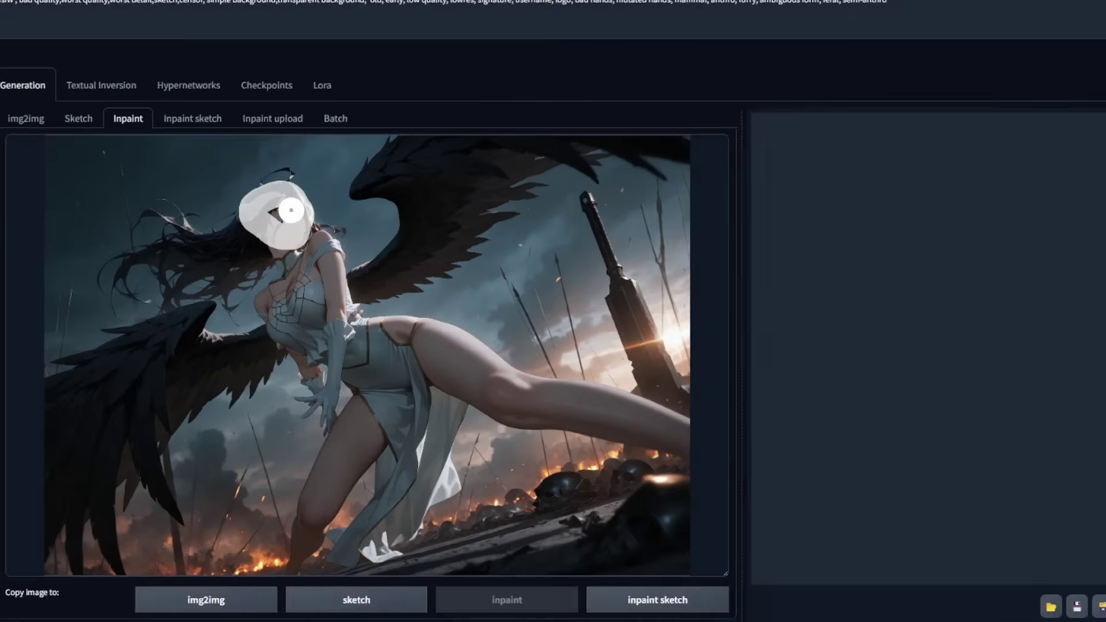
# Step: Run the masked-face inpaint at 1024x1024 with padding 0 and 150 sampling steps
pyautogui.scroll(-5, 539, 532)
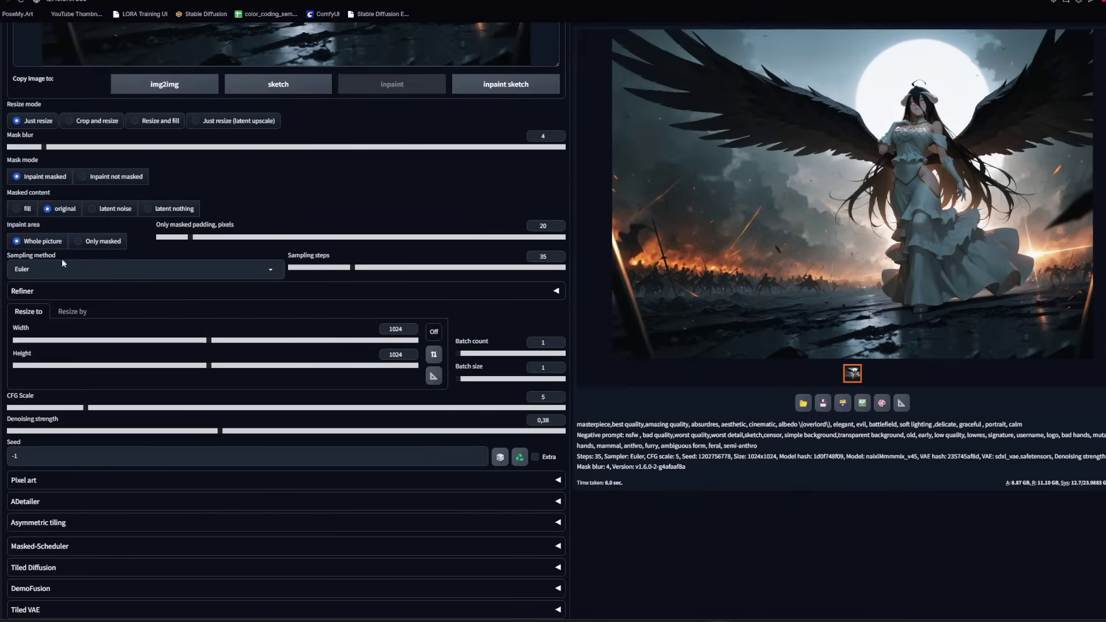
pyautogui.scroll(6, 881, 517)
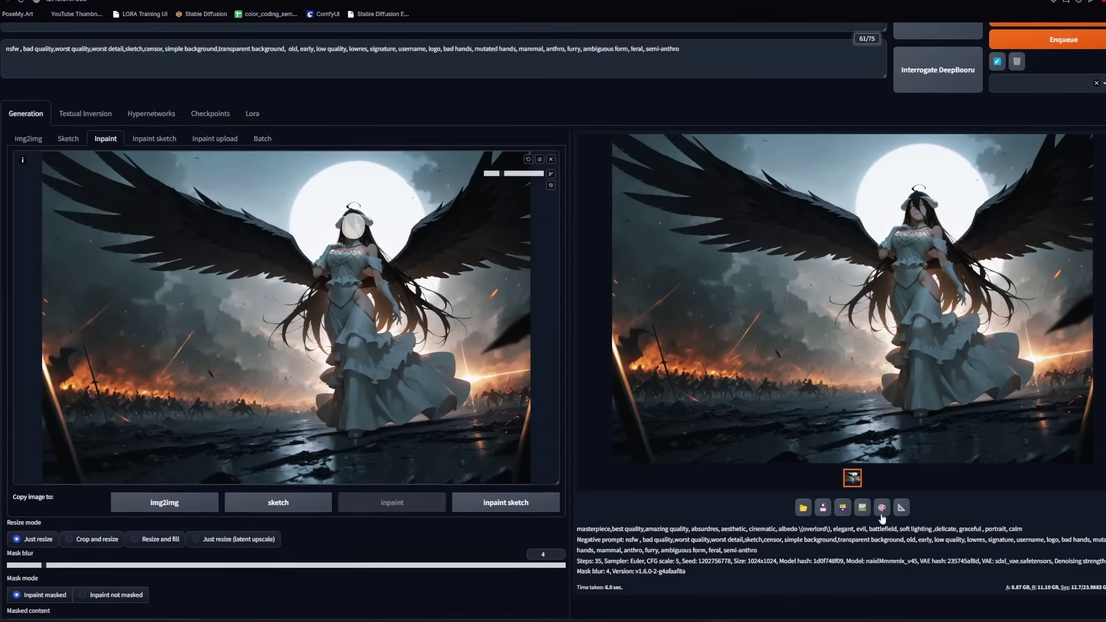
pyautogui.scroll(1, 882, 517)
pyautogui.hotkey('ctrl', 'Return')
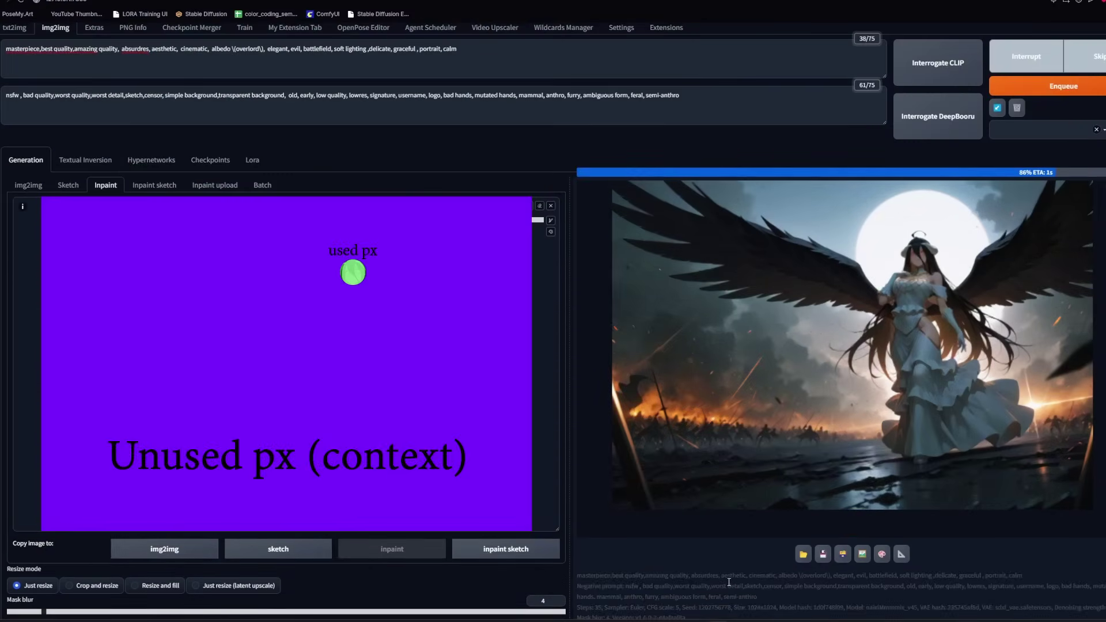
pyautogui.scroll(-8, 729, 582)
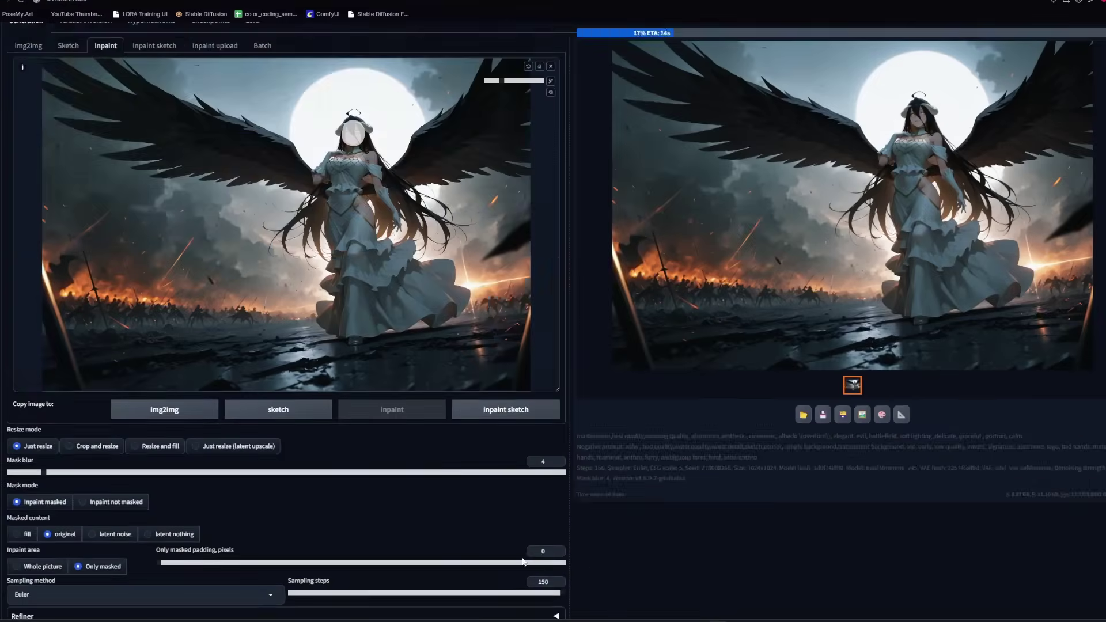
pyautogui.scroll(-1, 471, 524)
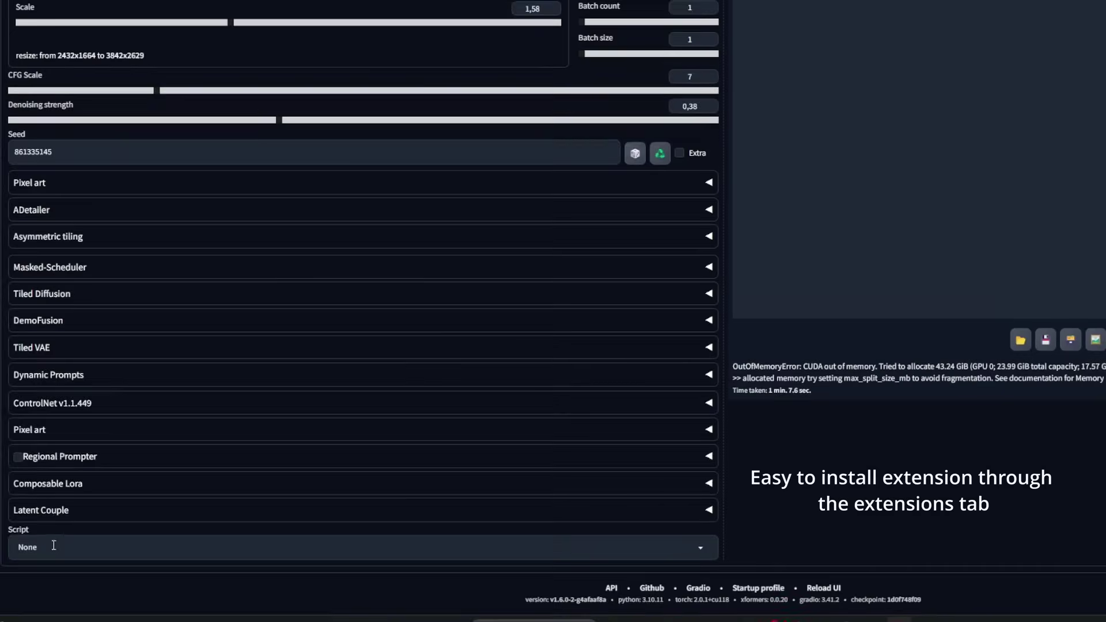
# Step: Select the Ultimate SD upscale script and reset the seed to random
pyautogui.click(57, 545)
pyautogui.click(52, 526)
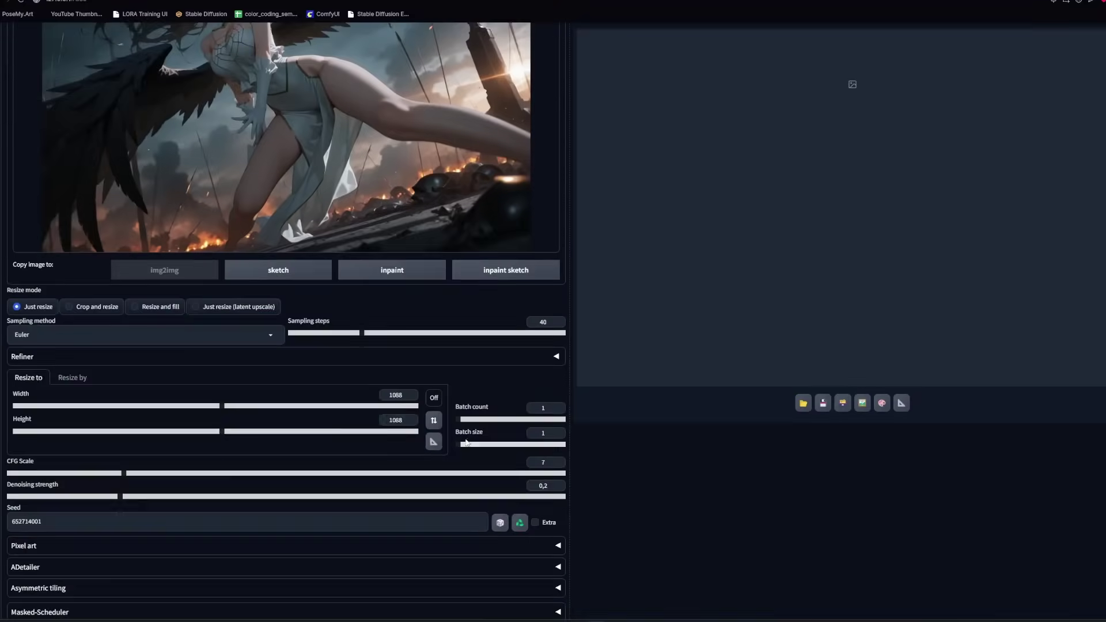
pyautogui.scroll(-3, 138, 360)
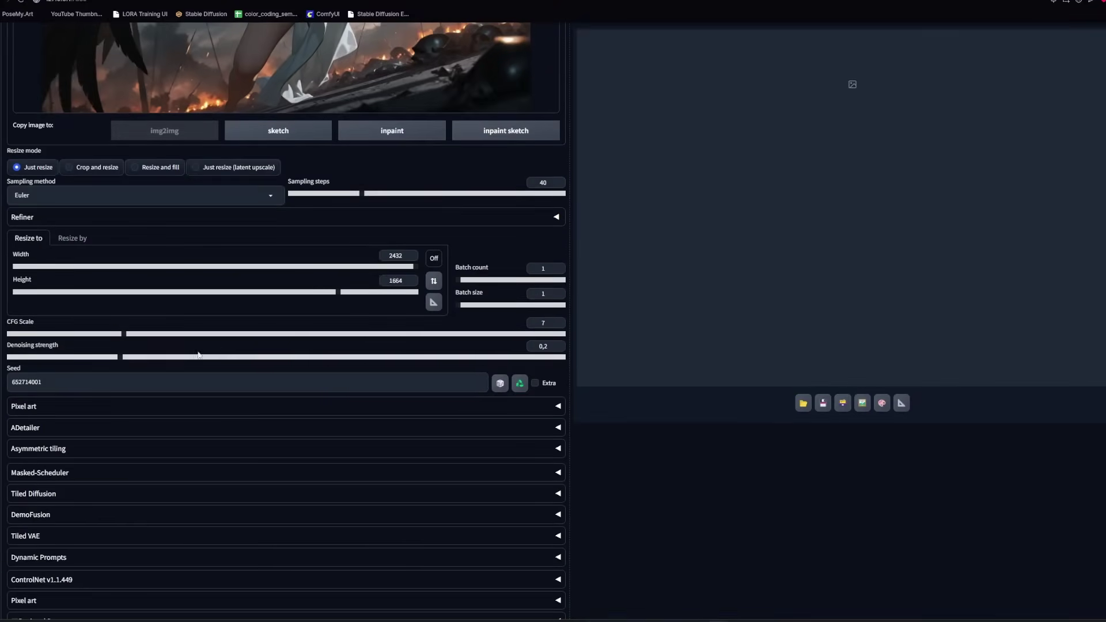
pyautogui.moveTo(211, 352); pyautogui.dragTo(231, 352)
pyautogui.click(529, 379)
pyautogui.scroll(-3, 636, 291)
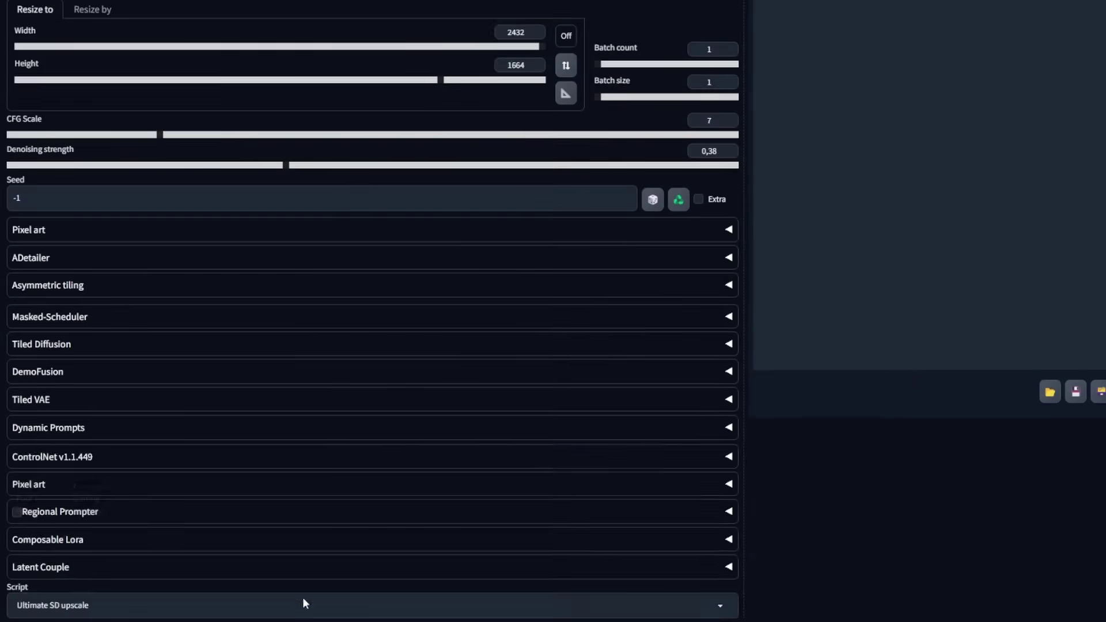
pyautogui.scroll(-5, 306, 603)
# Step: Set target size to Scale from image size, tile width 1024, and tile height 0
pyautogui.click(94, 374)
pyautogui.click(108, 339)
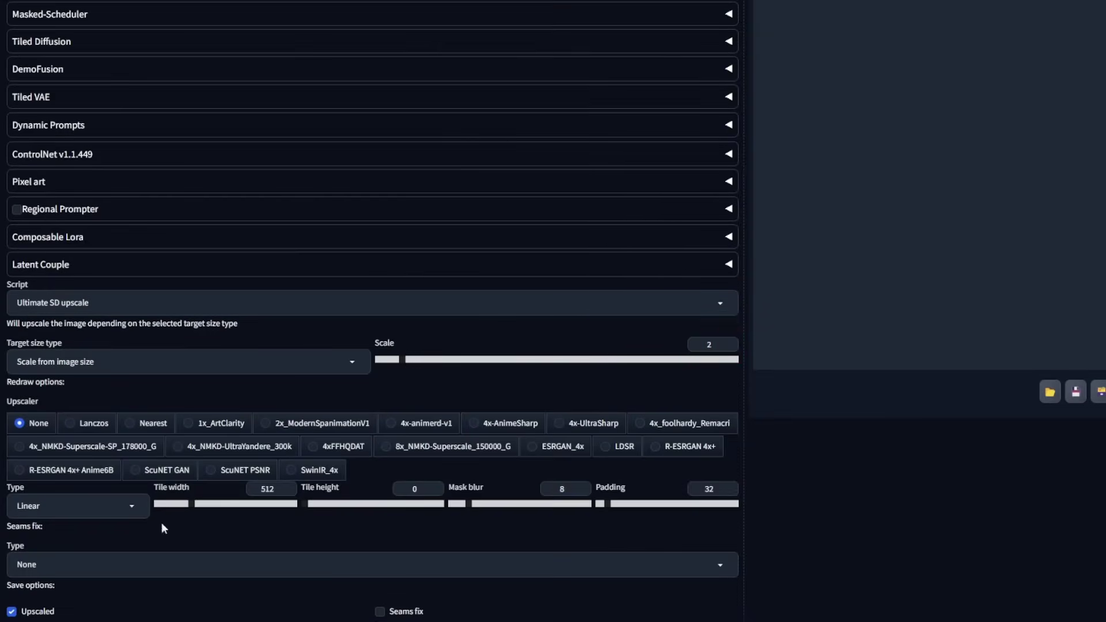
pyautogui.click(271, 489)
pyautogui.write('1024')
pyautogui.doubleClick(415, 488)
pyautogui.write('1')
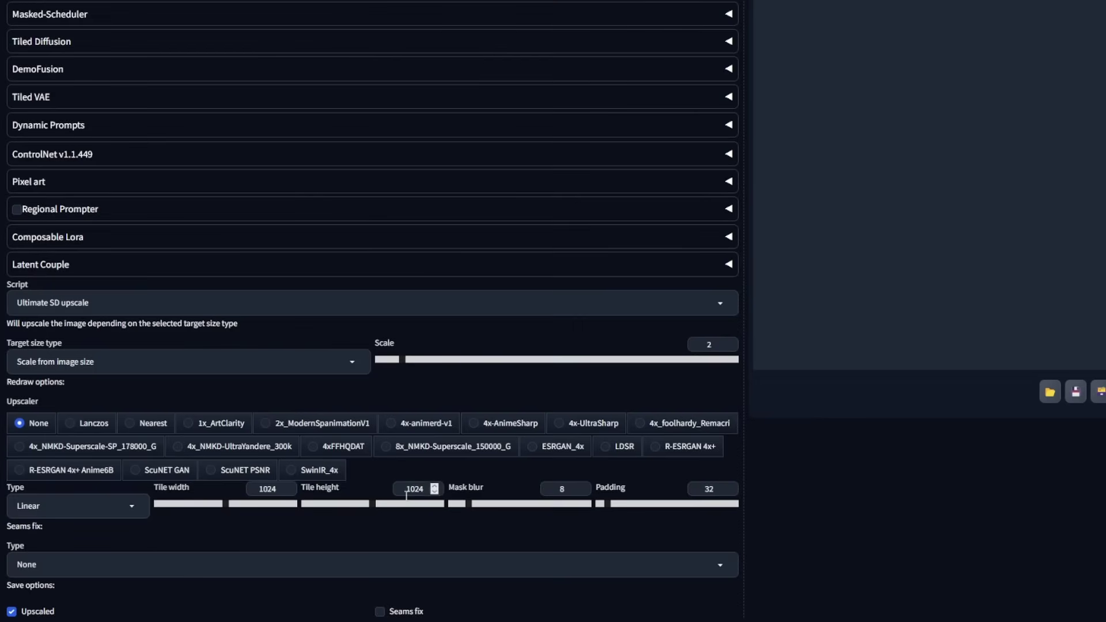
pyautogui.moveTo(405, 501); pyautogui.dragTo(230, 503)
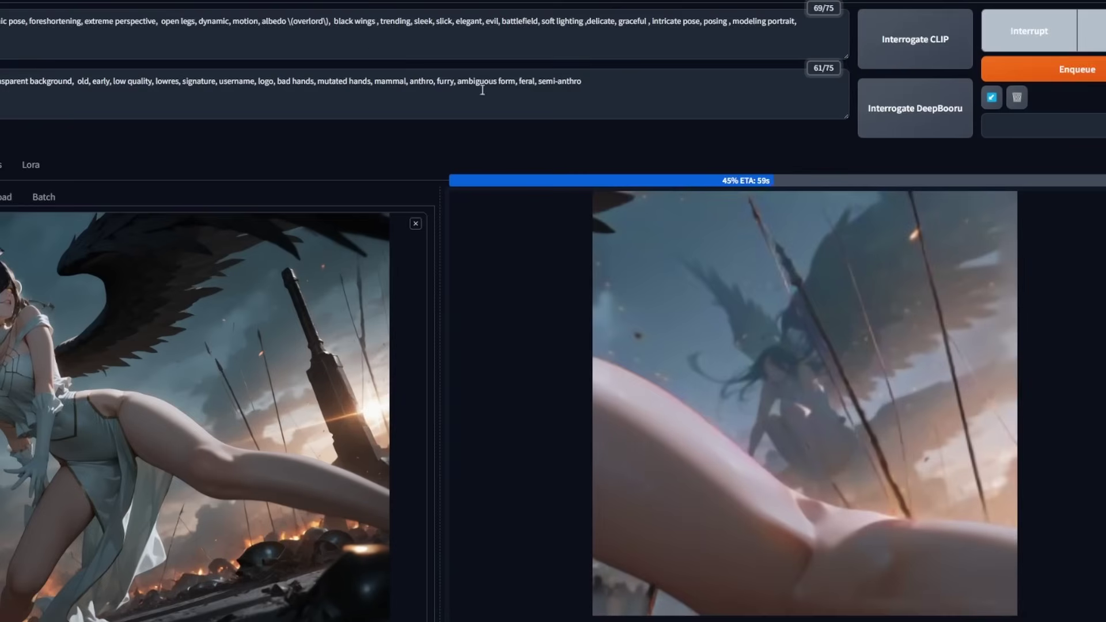
pyautogui.moveTo(234, 22); pyautogui.dragTo(330, 24)
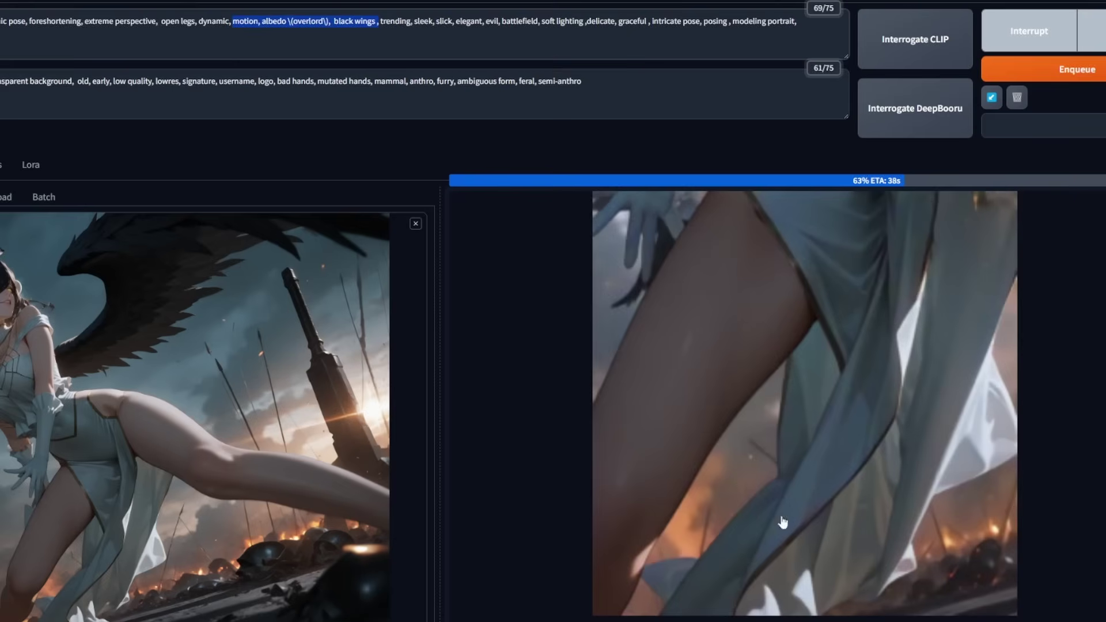
# Step: Review the prompt's BREAK sky and feathers section while the 3904×2688 upscale at 0.4 denoising finishes
pyautogui.click(592, 30)
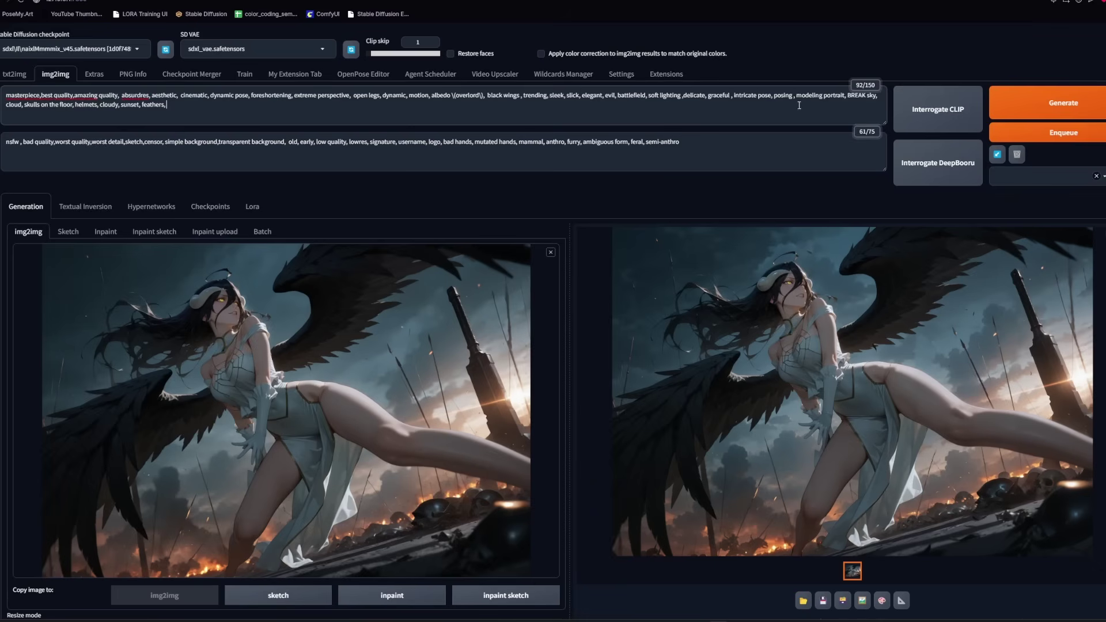
pyautogui.moveTo(166, 105); pyautogui.dragTo(828, 100)
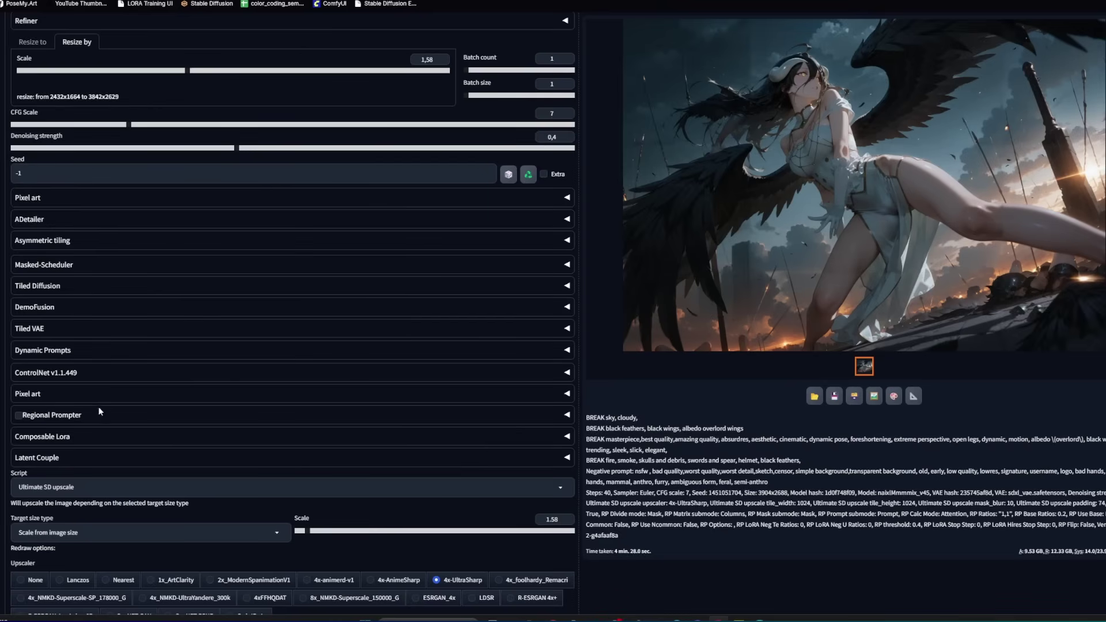
# Step: Enable a ControlNet unit with the Tile control type and tile_resample preprocessor
pyautogui.click(92, 377)
pyautogui.click(42, 411)
pyautogui.scroll(-3, 43, 411)
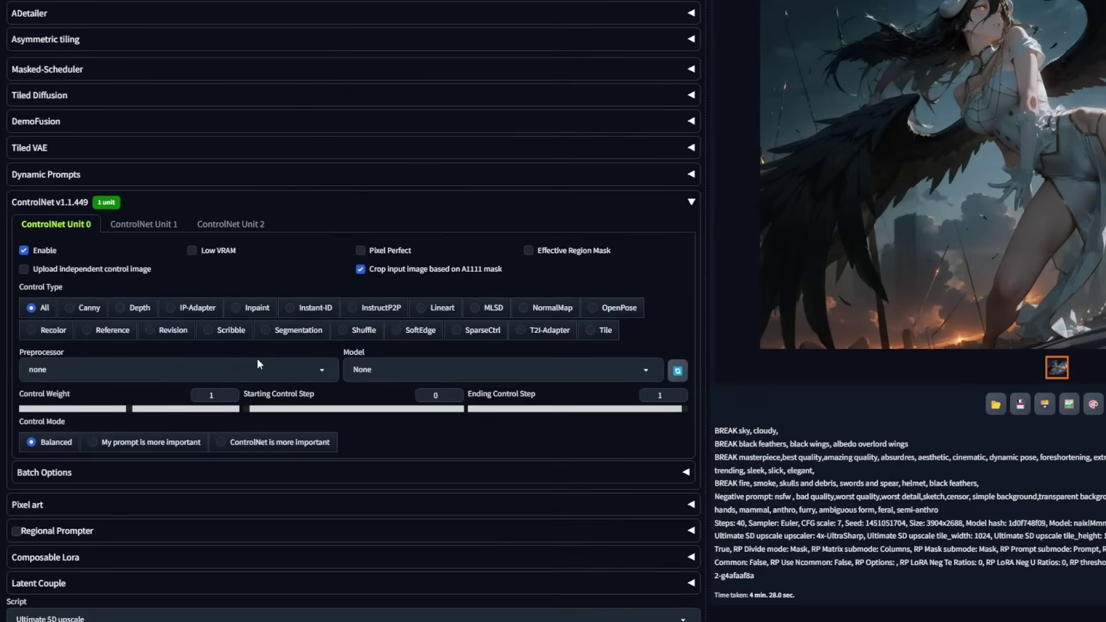
pyautogui.click(257, 364)
pyautogui.click(590, 330)
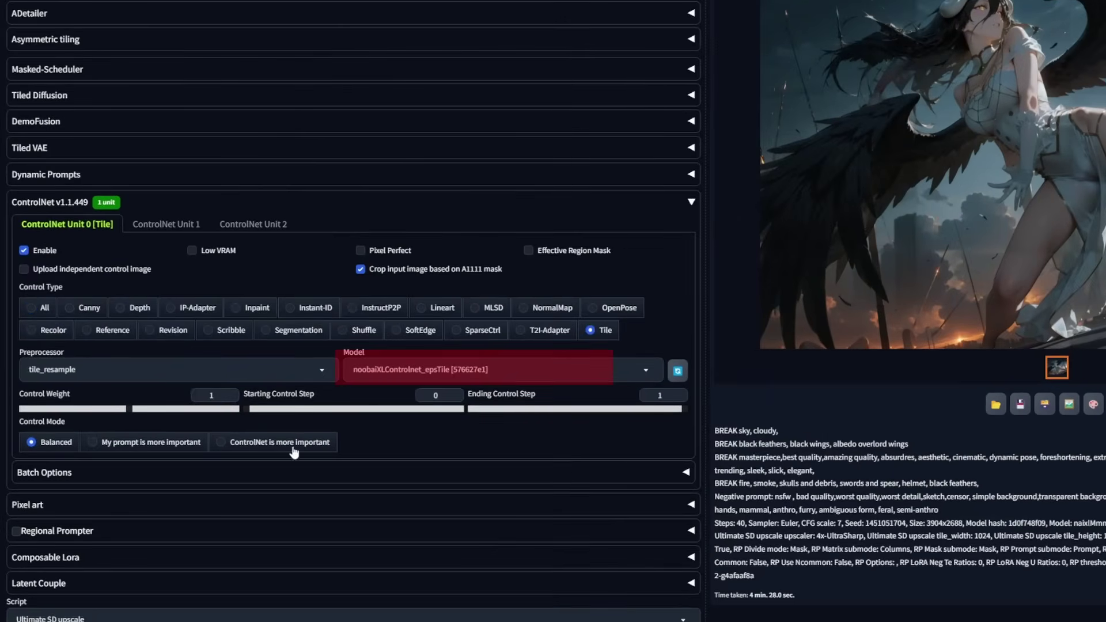
# Step: Set the ControlNet control weight to 0.85 and ending control step to about 0.9
pyautogui.click(113, 409)
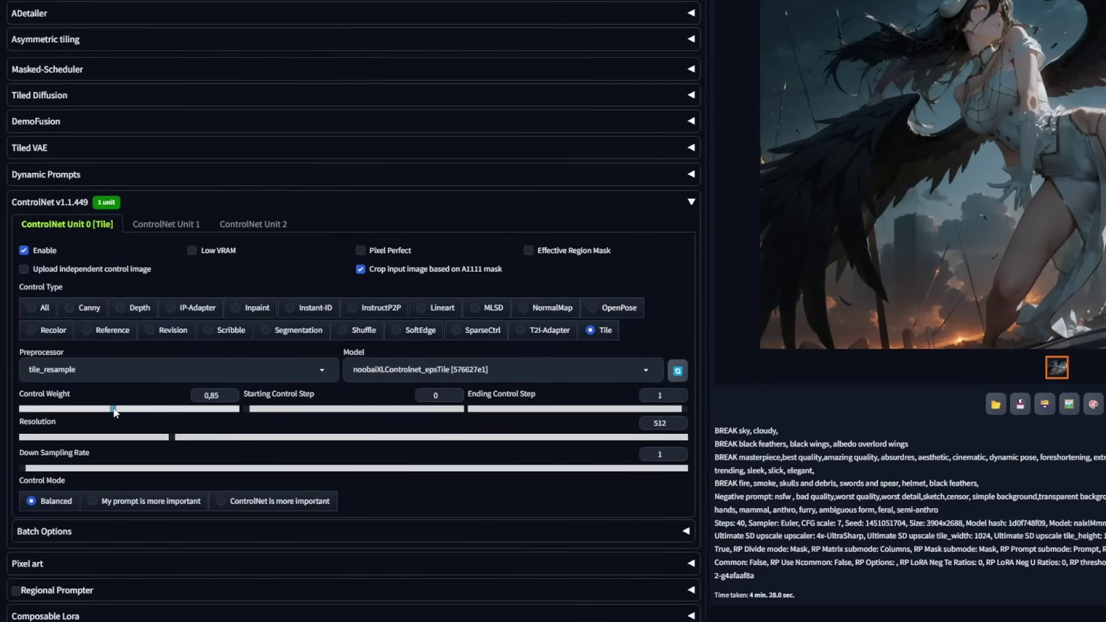
pyautogui.click(672, 409)
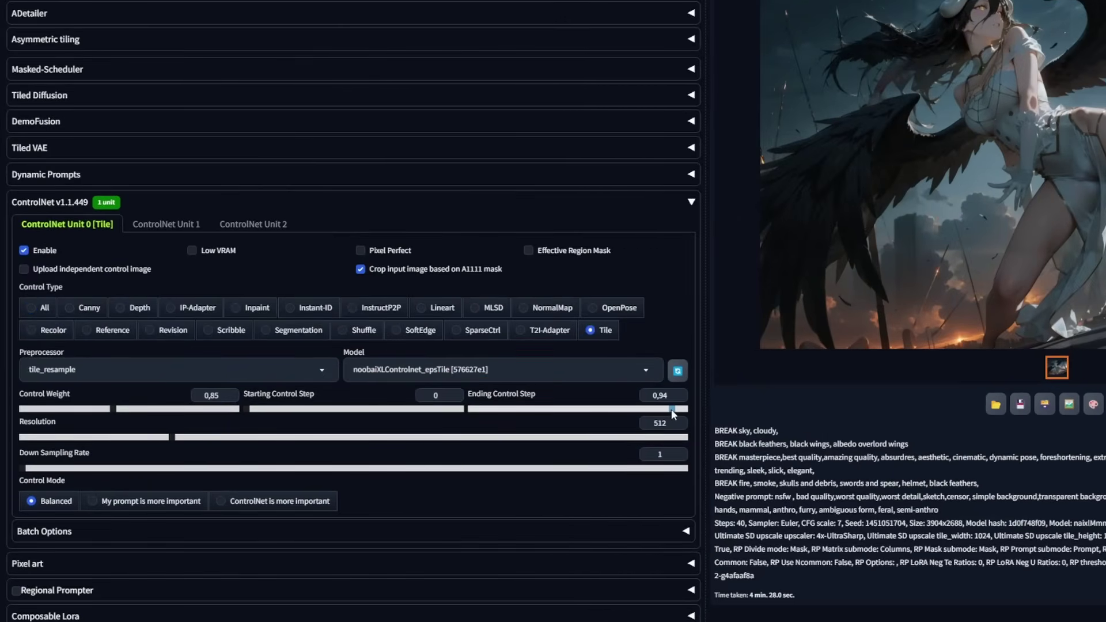
pyautogui.moveTo(672, 409); pyautogui.dragTo(663, 409)
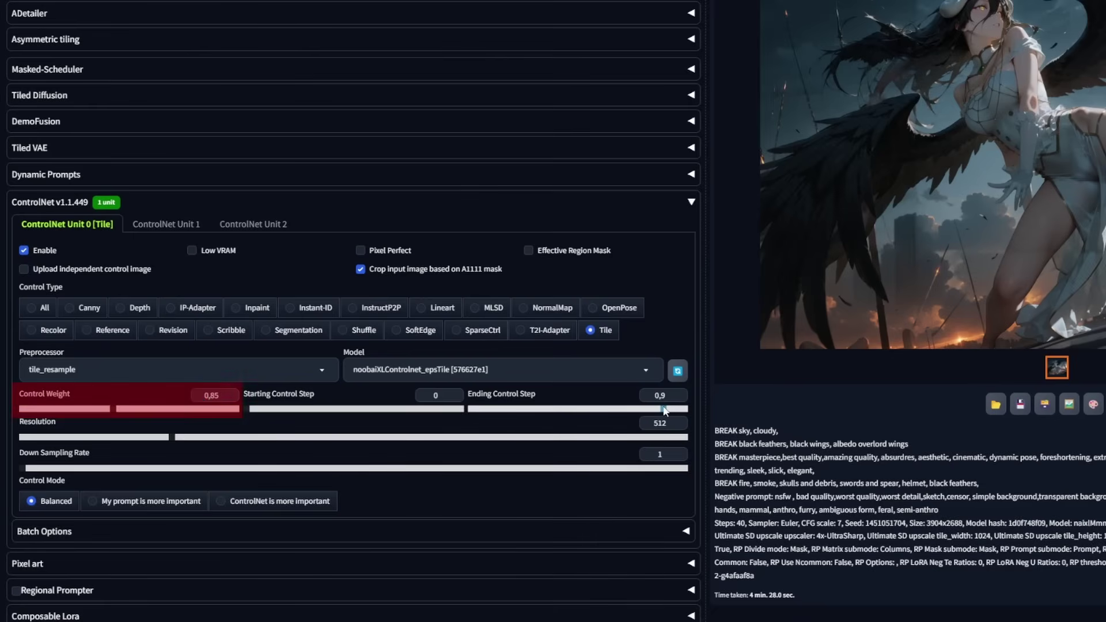
pyautogui.scroll(7, 330, 564)
pyautogui.moveTo(664, 330); pyautogui.dragTo(556, 332)
pyautogui.scroll(10, 556, 334)
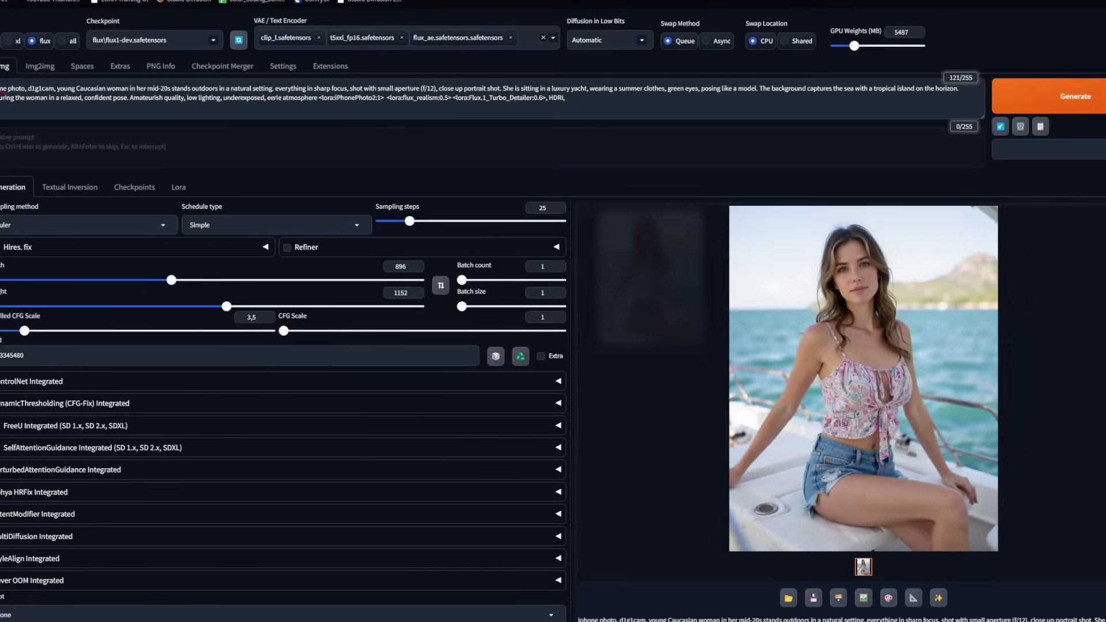
# Step: Load the generated yacht photo into img2img, sized 1792×2304 at 0.34 denoising
pyautogui.click(913, 453)
pyautogui.click(901, 409)
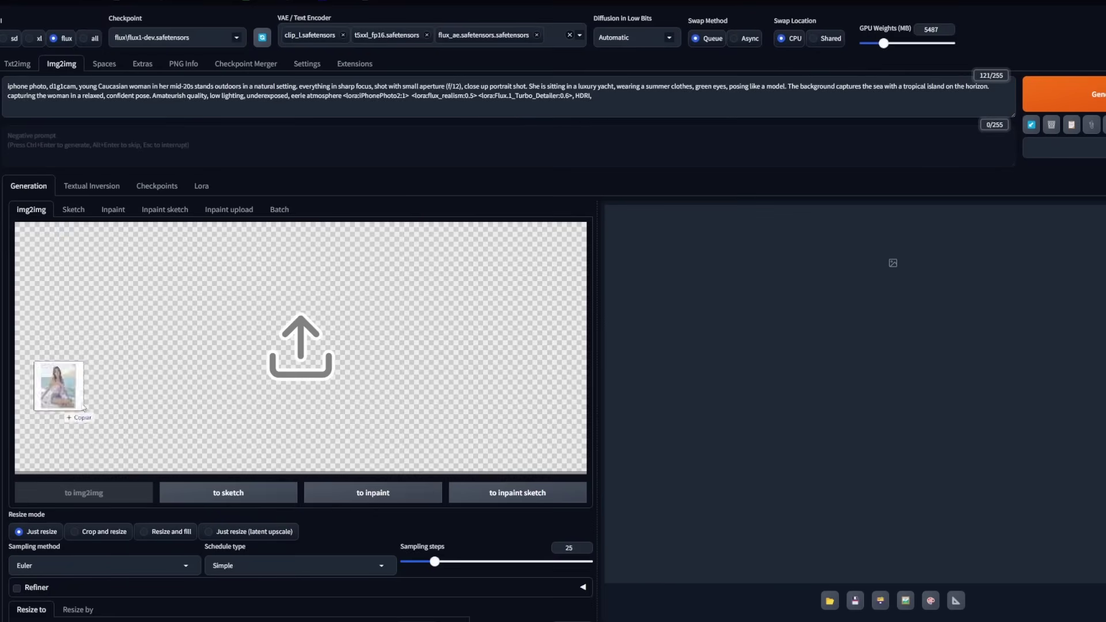
pyautogui.moveTo(162, 377); pyautogui.dragTo(252, 318)
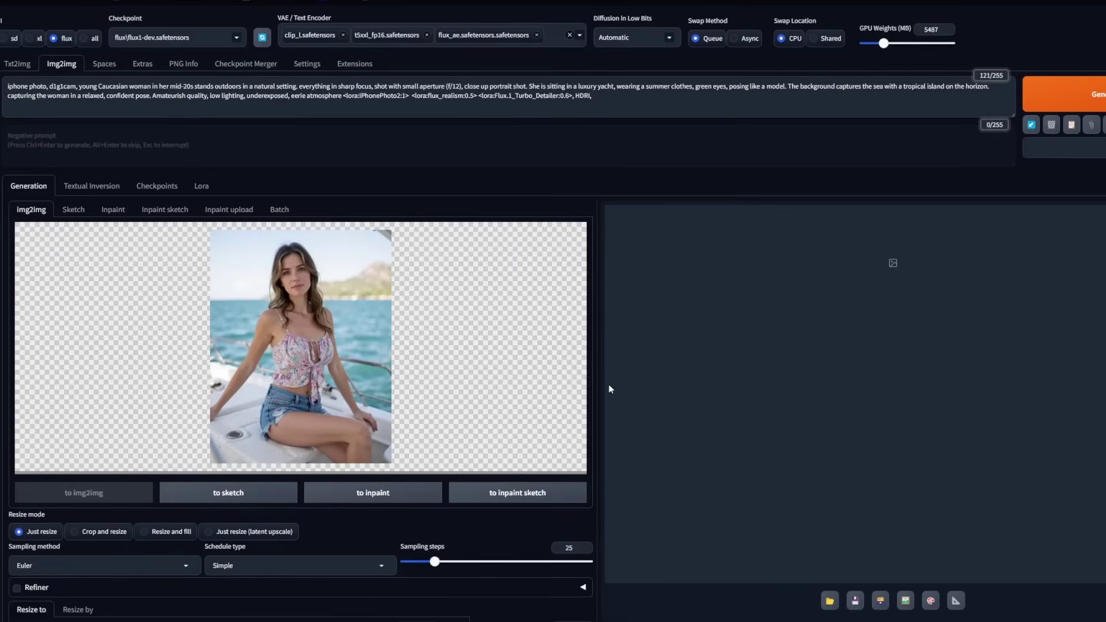
pyautogui.scroll(-7, 606, 384)
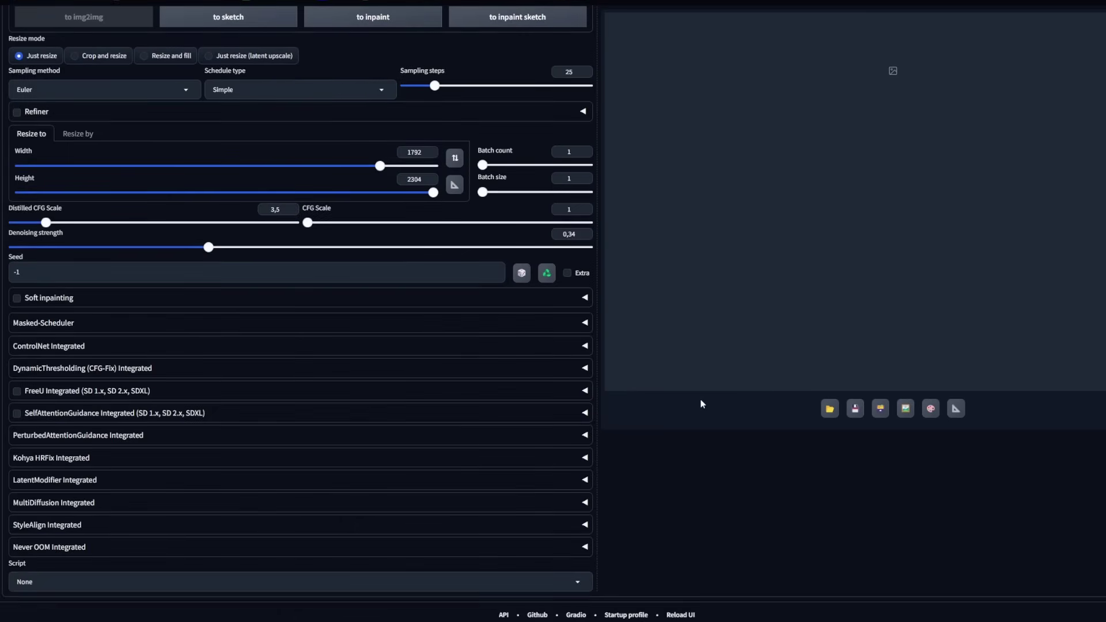
# Step: Select the Ultimate SD upscale script with target size type 'Scale from image size'
pyautogui.click(32, 585)
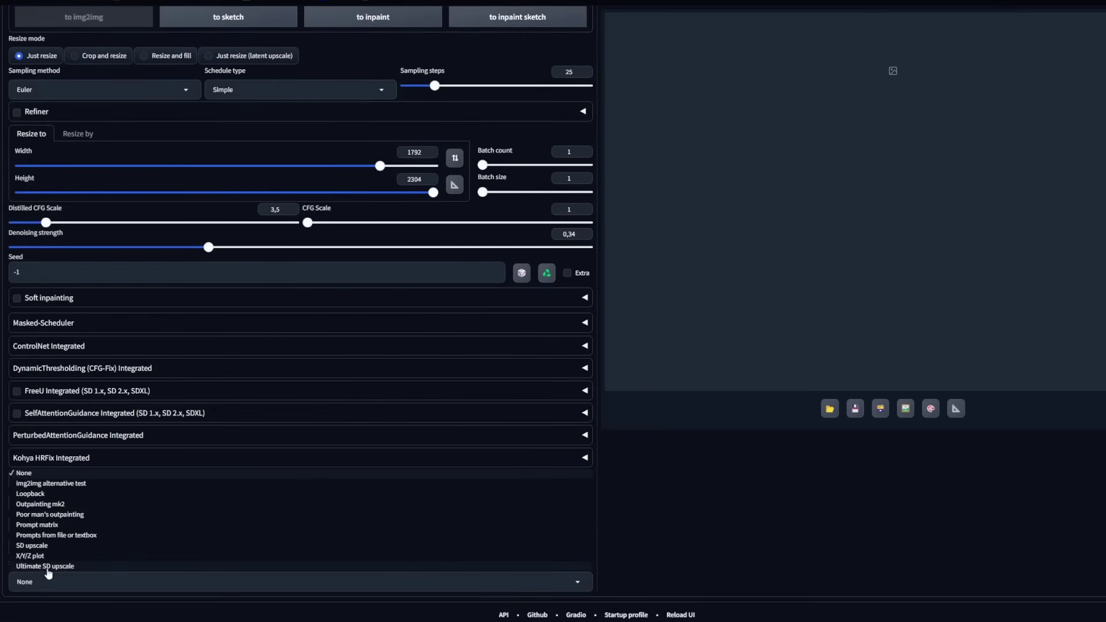
pyautogui.click(59, 567)
pyautogui.scroll(-5, 849, 432)
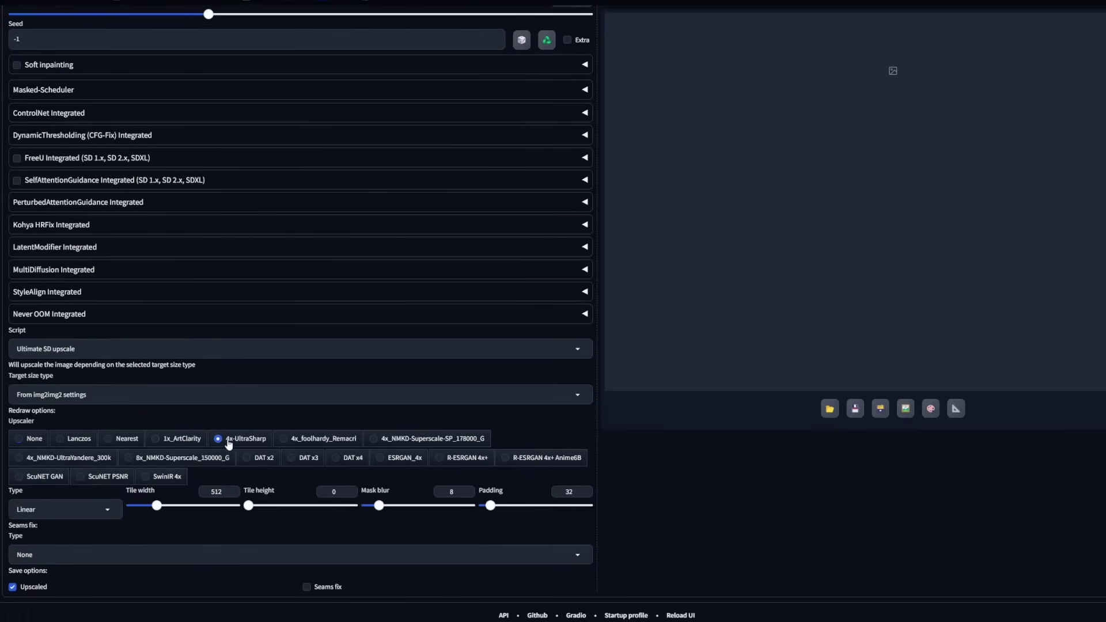
pyautogui.click(234, 397)
pyautogui.click(49, 379)
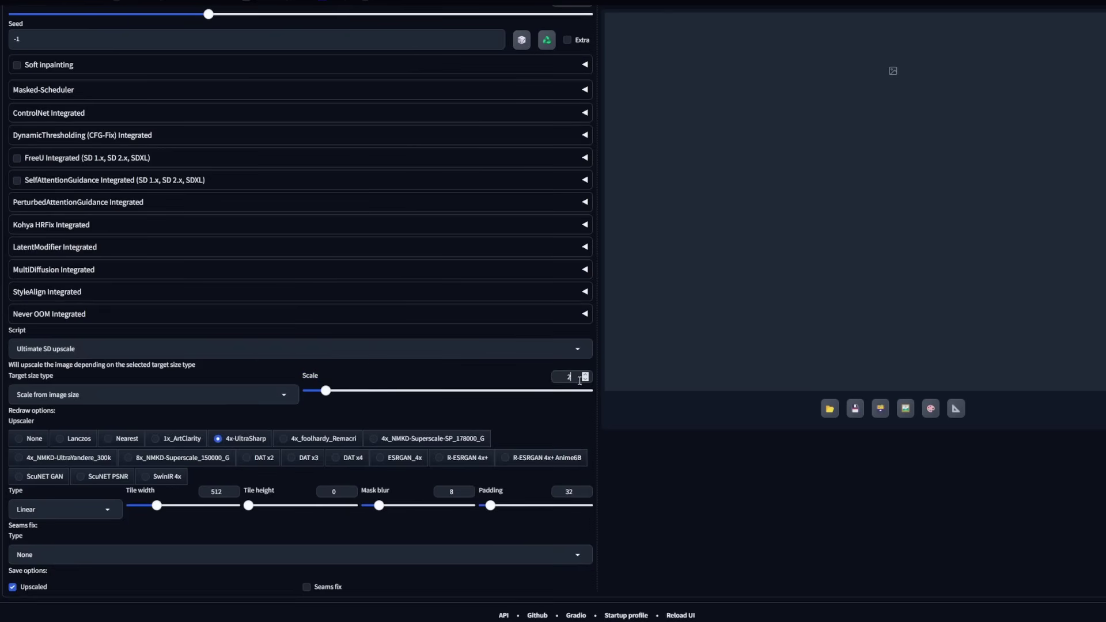
# Step: Set tile width 1024, mask blur 16, padding 91, and turn off the seams-fix image
pyautogui.doubleClick(205, 493)
pyautogui.write('1024')
pyautogui.click(392, 507)
pyautogui.moveTo(509, 507)
pyautogui.mouseDown()
pyautogui.moveTo(526, 508)
pyautogui.moveTo(503, 511)
pyautogui.mouseUp()
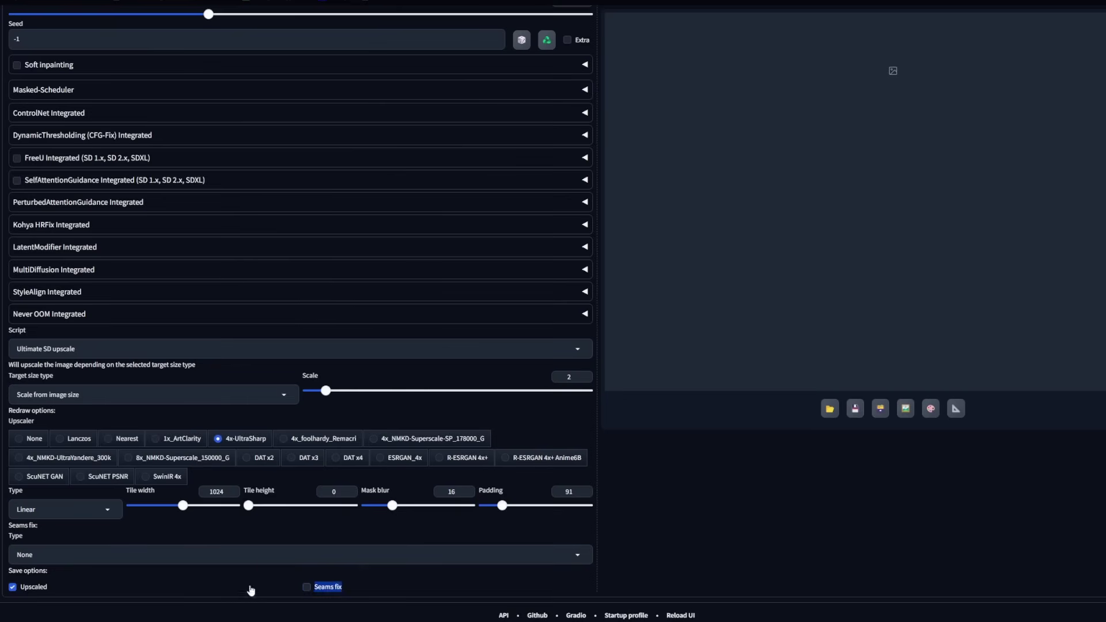
pyautogui.click(327, 587)
# Step: Run the 2× upscale to 3584×4608 and lower denoising strength to 0.25
pyautogui.scroll(15, 299, 311)
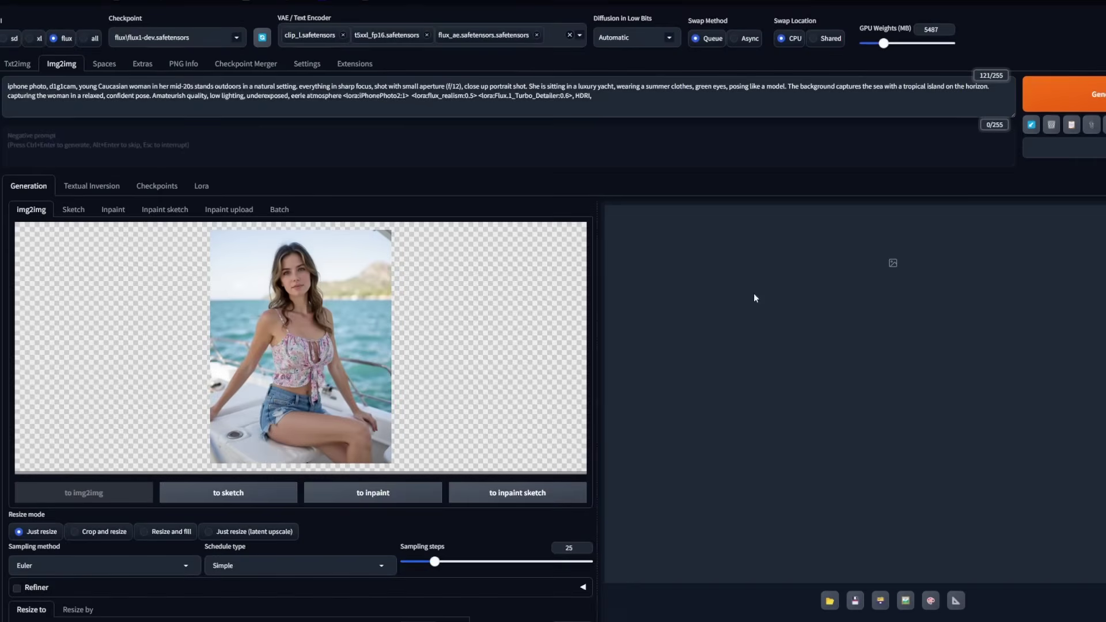
pyautogui.click(1087, 103)
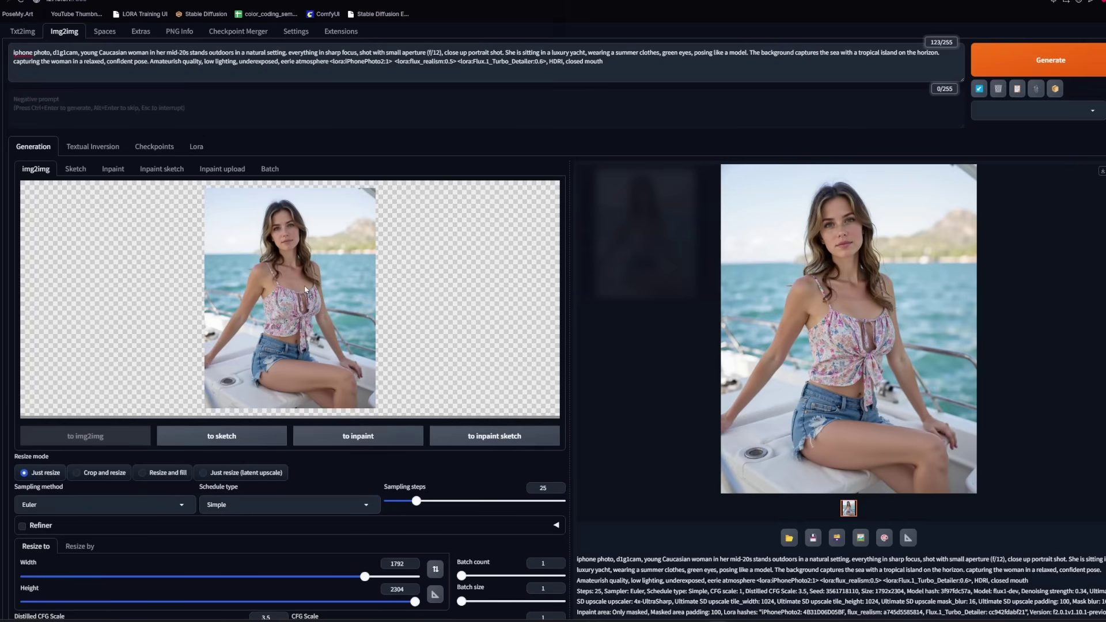
pyautogui.scroll(-8, 899, 248)
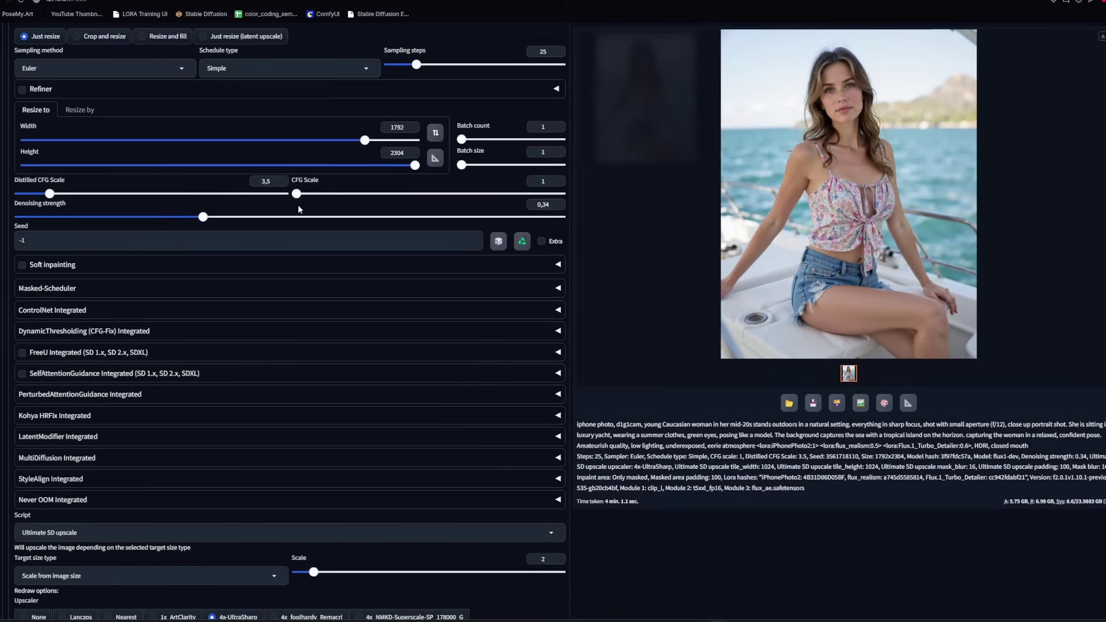
pyautogui.moveTo(202, 217); pyautogui.dragTo(154, 225)
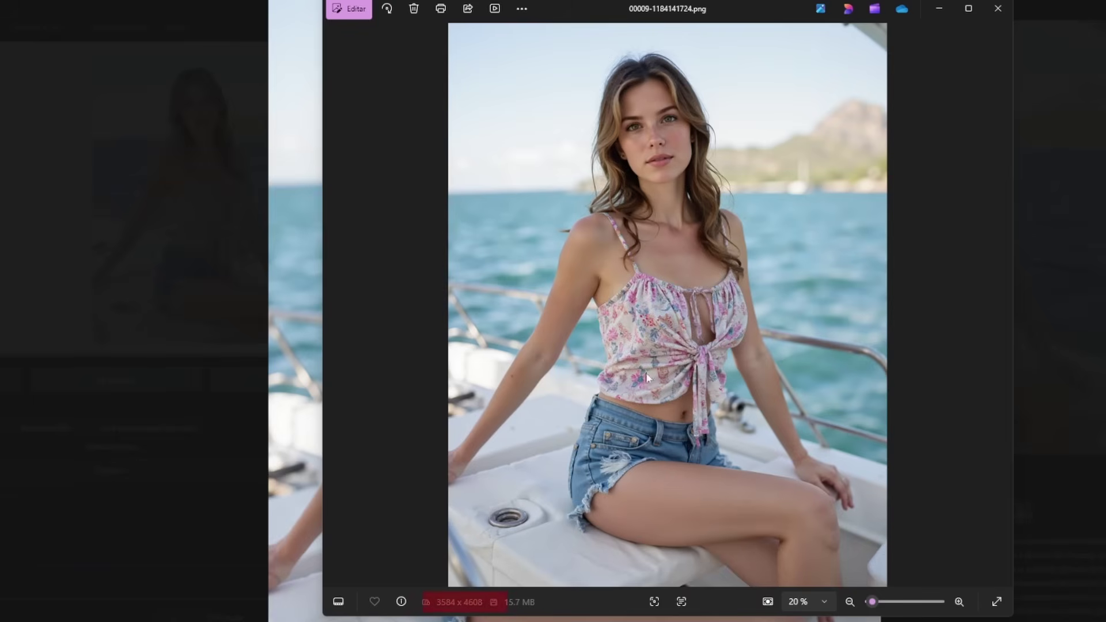
# Step: Zoom into the upscaled face in Photos and pan from the lips down to the neck
pyautogui.scroll(10, 663, 125)
pyautogui.moveTo(672, 210); pyautogui.dragTo(642, 11)
pyautogui.moveTo(641, 273); pyautogui.dragTo(810, 168)
pyautogui.moveTo(776, 359); pyautogui.dragTo(600, 67)
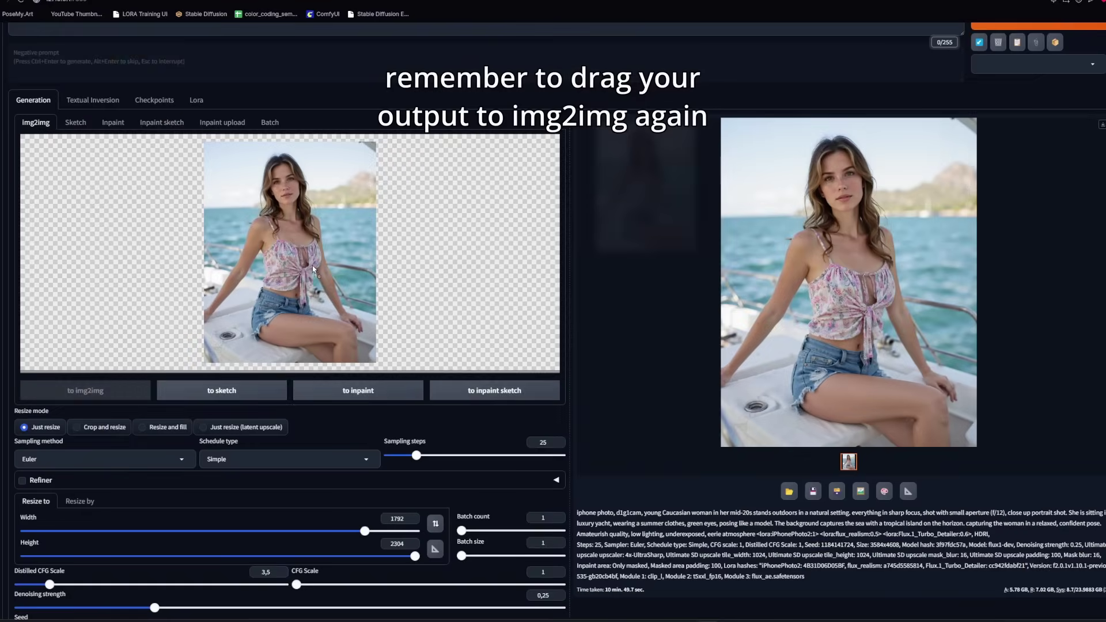
# Step: Match output size to the loaded image, lower denoising to 0.22 and distilled CFG to 2.1
pyautogui.click(436, 550)
pyautogui.scroll(-5, 442, 563)
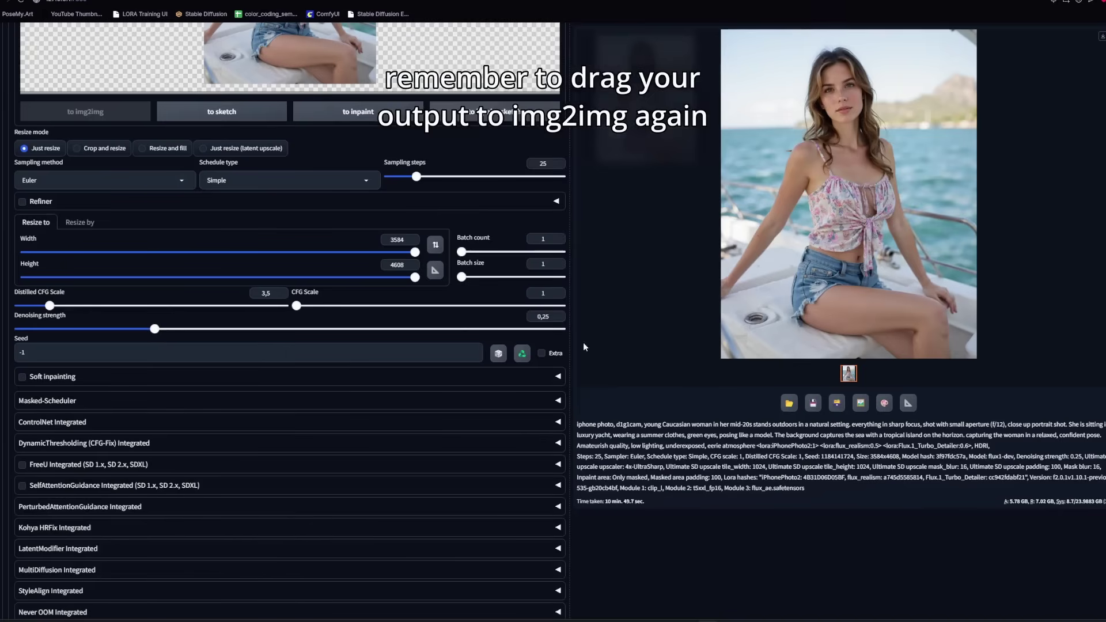
pyautogui.moveTo(153, 333); pyautogui.dragTo(138, 331)
pyautogui.moveTo(50, 306); pyautogui.dragTo(43, 306)
# Step: Raise tile padding to about 132 and set the tile width to 1512
pyautogui.scroll(-5, 38, 310)
pyautogui.click(488, 495)
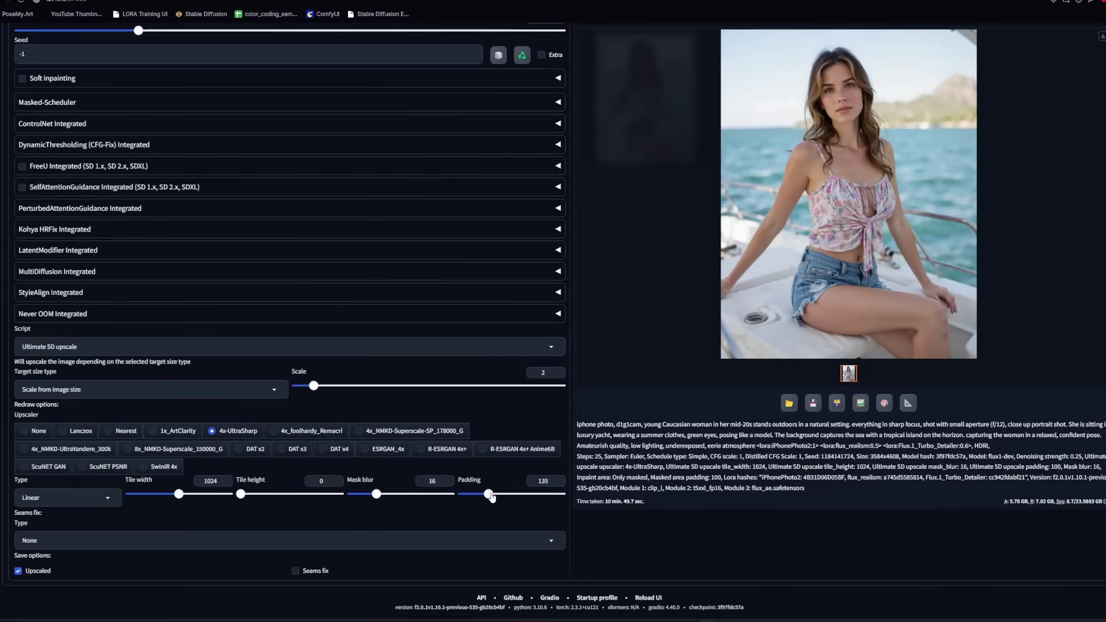
pyautogui.moveTo(228, 480); pyautogui.dragTo(208, 480)
pyautogui.write('1512')
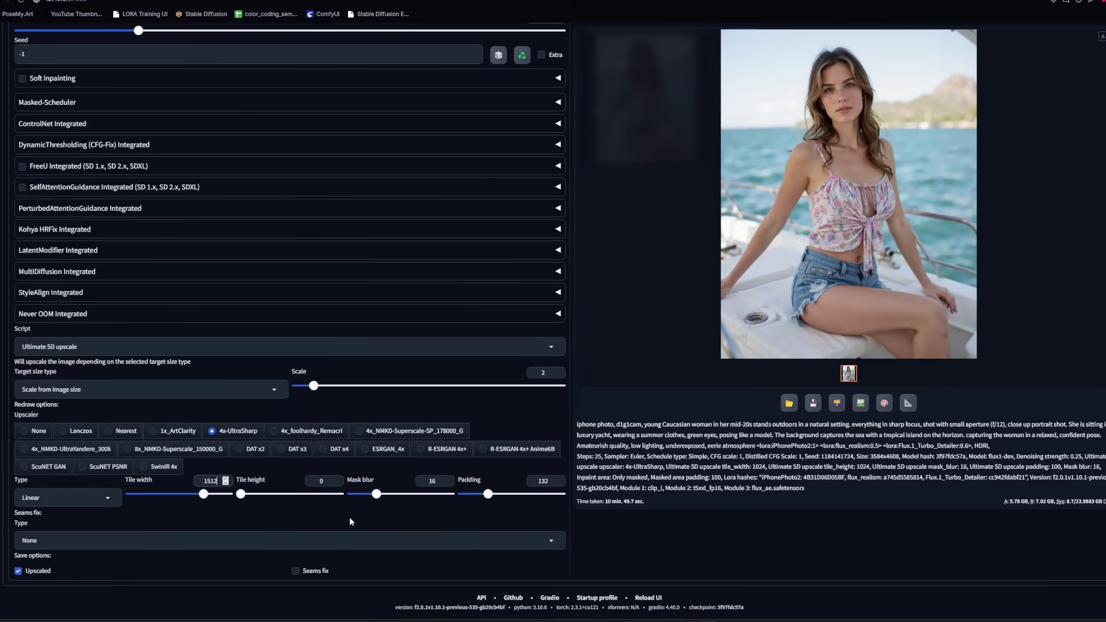
pyautogui.click(682, 543)
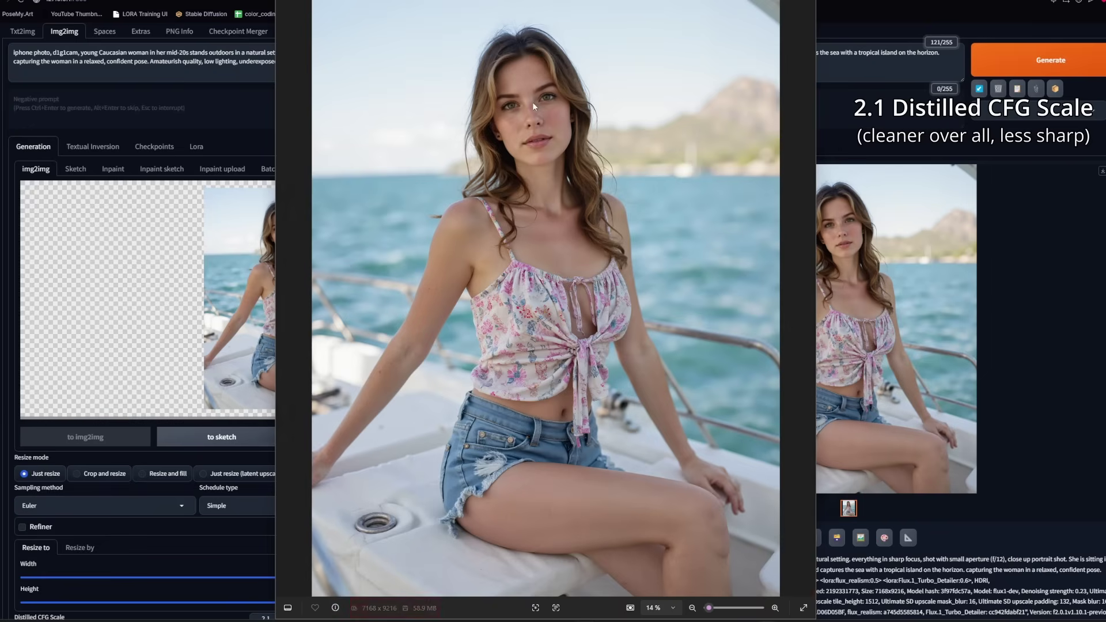
# Step: Inspect the upscale at full size over the face, floral top and jeans
pyautogui.click(535, 107)
pyautogui.moveTo(536, 113); pyautogui.dragTo(548, 255)
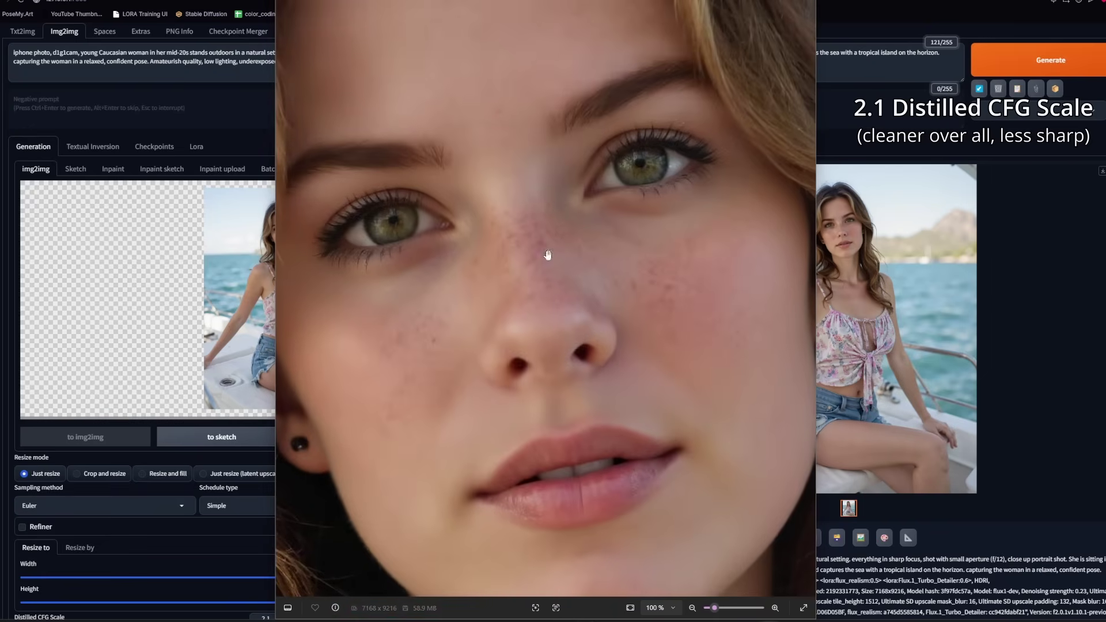
pyautogui.click(564, 448)
pyautogui.click(526, 320)
pyautogui.moveTo(526, 321); pyautogui.dragTo(583, 168)
pyautogui.scroll(-3, 474, 420)
pyautogui.click(503, 122)
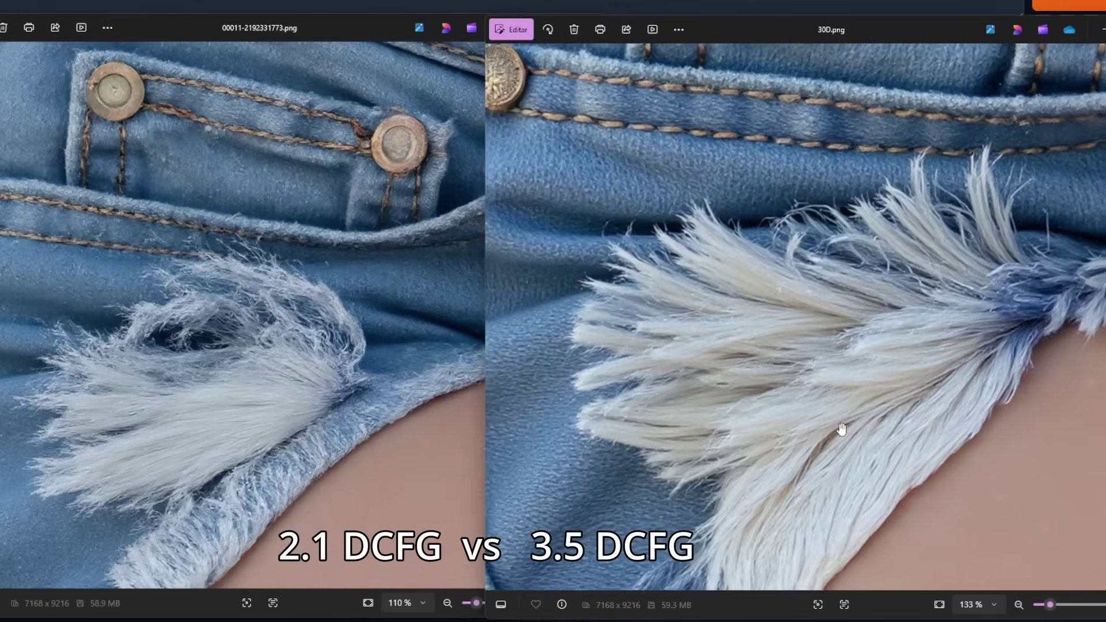
# Step: Compare the 2.1 and 3.5 distilled CFG versions across the frayed denim
pyautogui.click(267, 365)
pyautogui.scroll(-3, 267, 365)
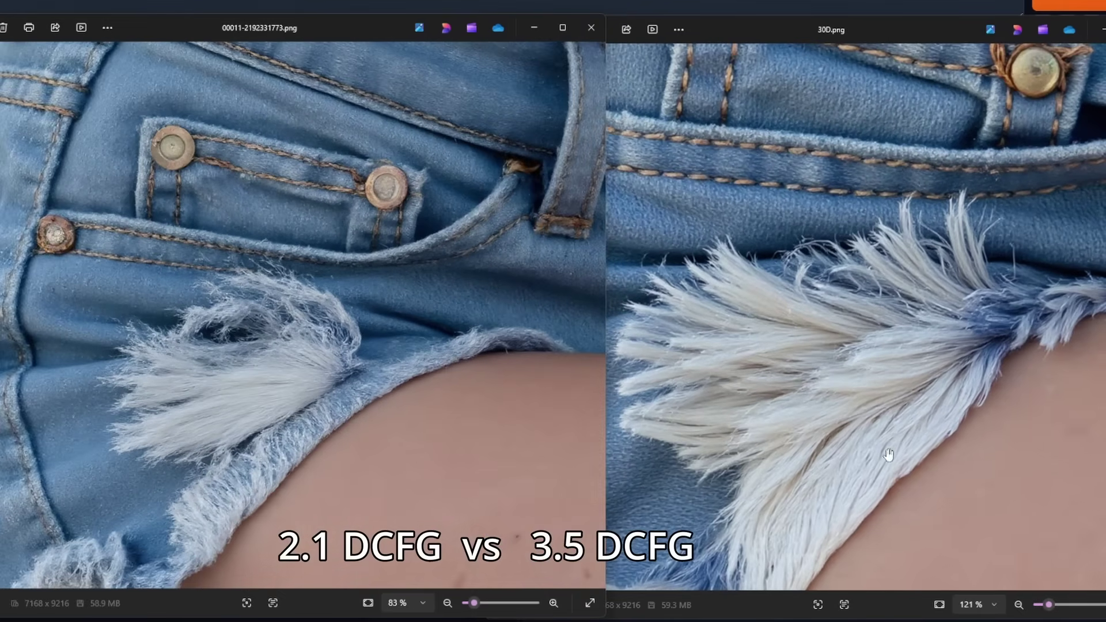
pyautogui.scroll(-4, 851, 457)
pyautogui.moveTo(853, 493); pyautogui.dragTo(839, 457)
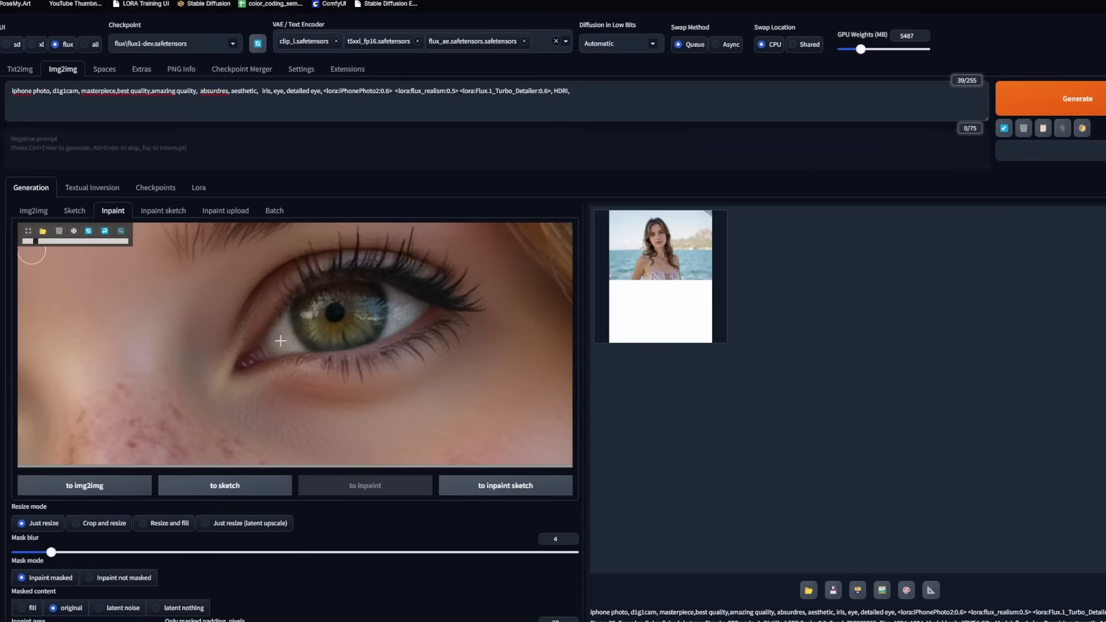
# Step: Brush an inpaint mask over the sea to the right of the woman on the yacht photo
pyautogui.moveTo(247, 363)
pyautogui.mouseDown()
pyautogui.moveTo(280, 340)
pyautogui.moveTo(344, 336)
pyautogui.moveTo(432, 302)
pyautogui.moveTo(386, 283)
pyautogui.moveTo(317, 293)
pyautogui.moveTo(276, 327)
pyautogui.moveTo(397, 306)
pyautogui.mouseUp()
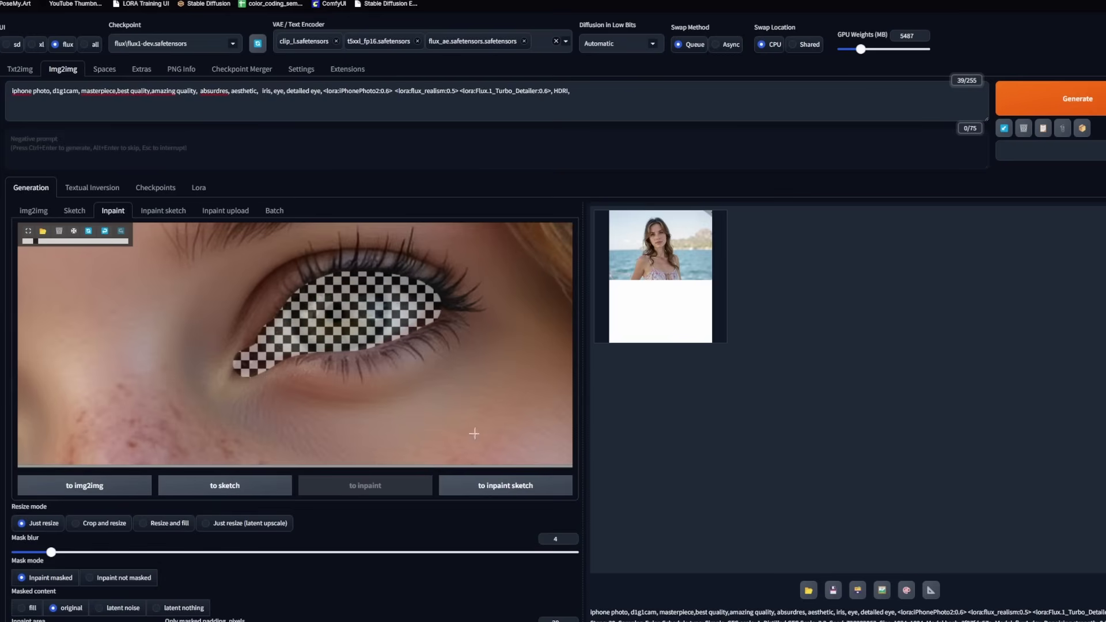
pyautogui.scroll(-4, 406, 587)
pyautogui.scroll(-3, 406, 587)
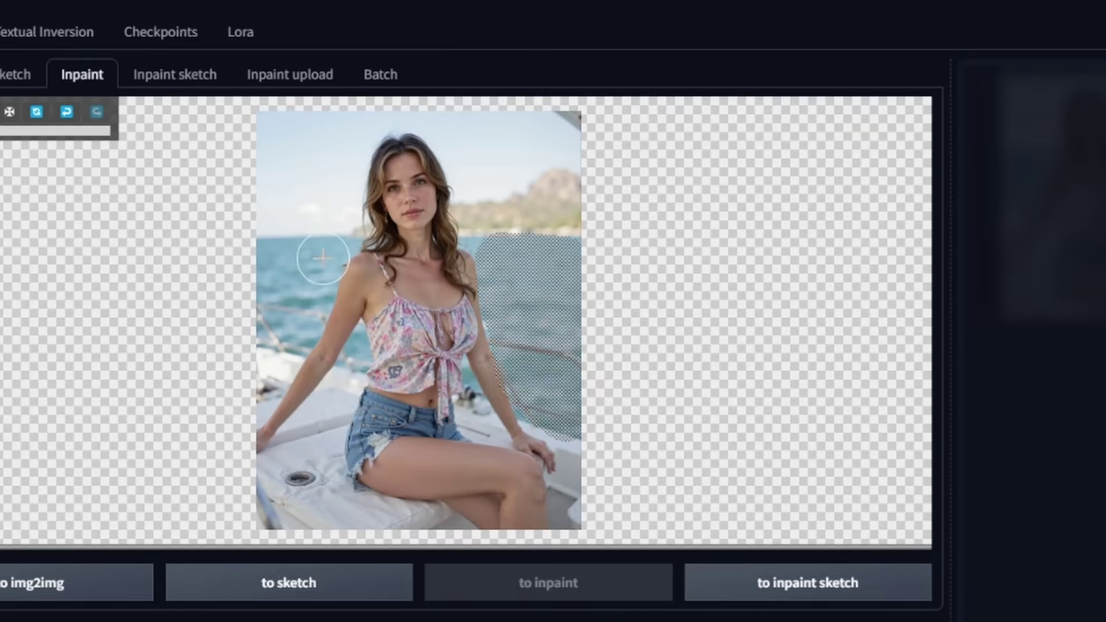
# Step: Paint a second inpaint mask over the sea to the left of the woman
pyautogui.moveTo(340, 253)
pyautogui.mouseDown()
pyautogui.moveTo(272, 261)
pyautogui.moveTo(284, 296)
pyautogui.mouseUp()
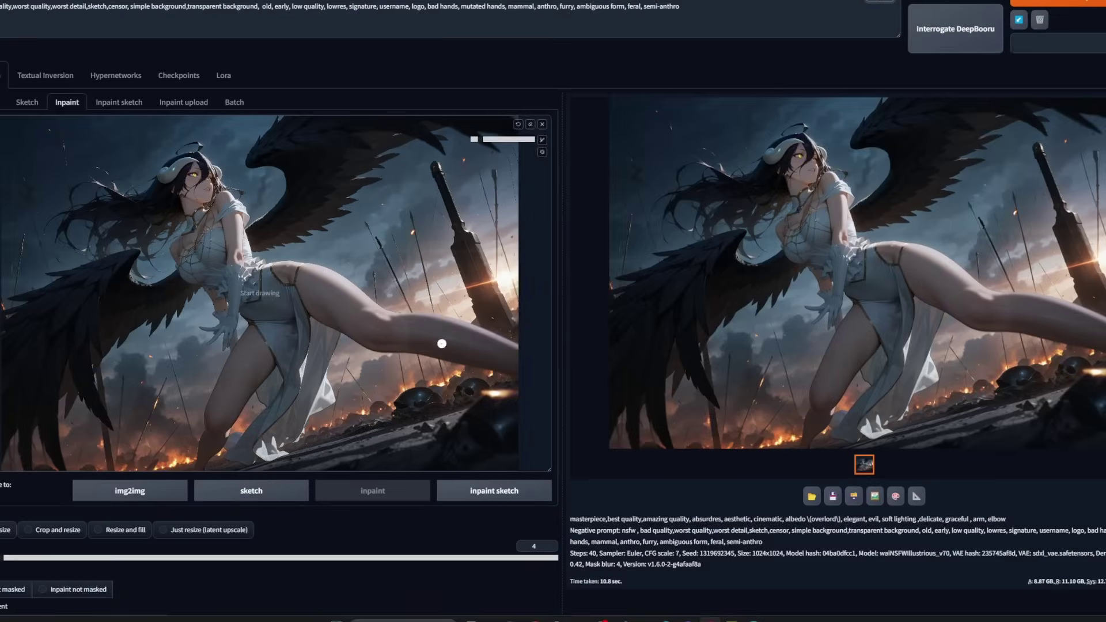
# Step: Paint an inpaint mask over the winged figure's leg
pyautogui.moveTo(442, 343); pyautogui.dragTo(375, 300)
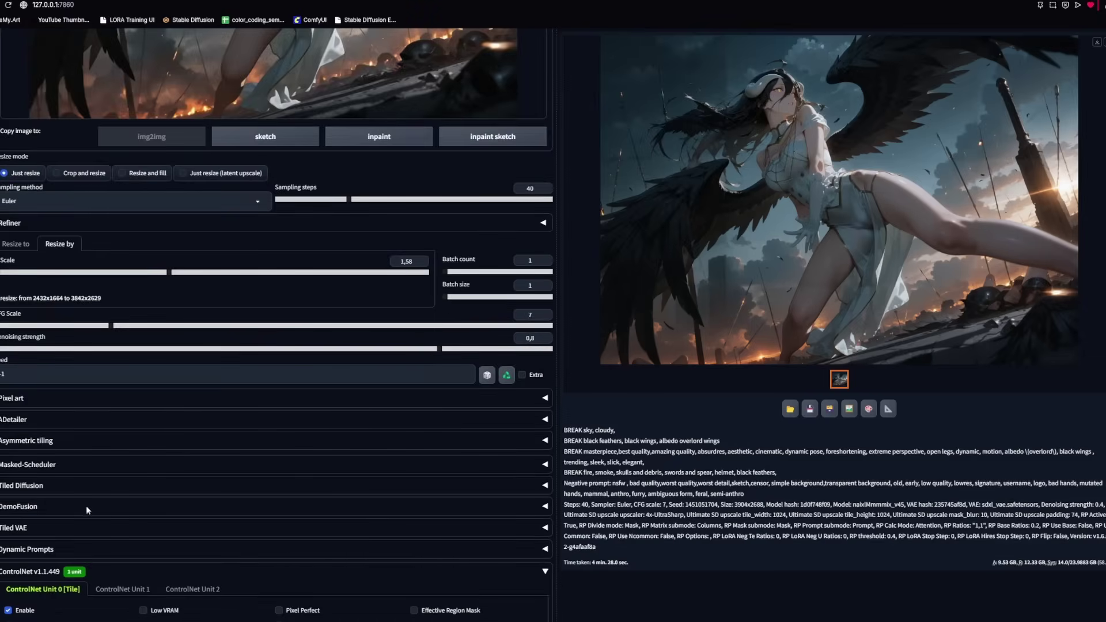
# Step: Scroll back up the img2img settings page
pyautogui.scroll(8, 749, 567)
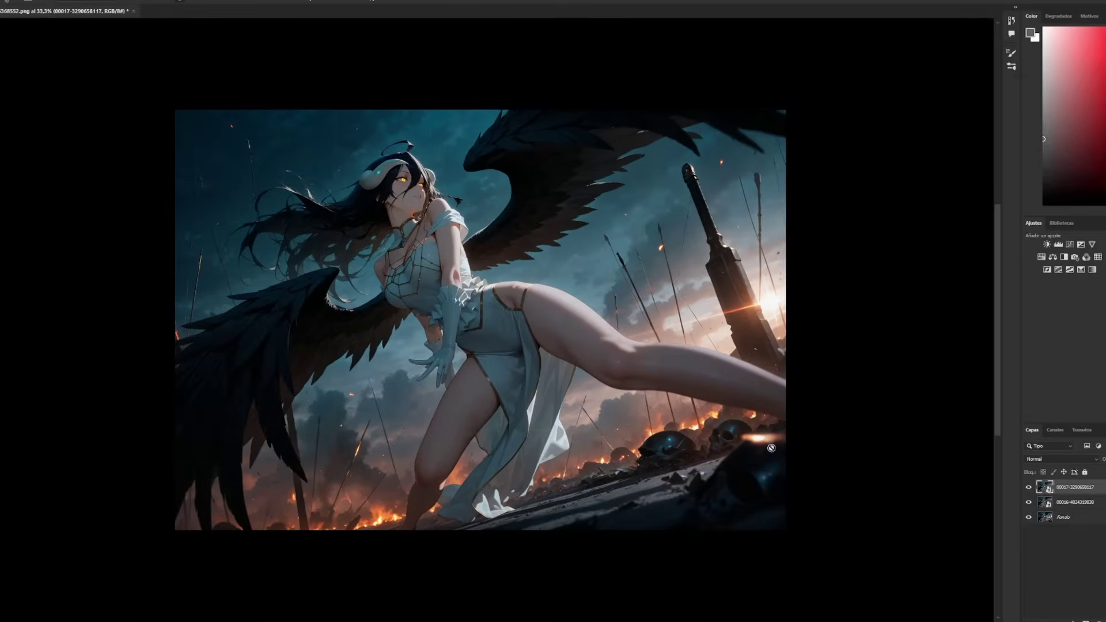
# Step: Commit the placed layer and mask it to the woman with Select Subject
pyautogui.hotkey('ctrl', '1')
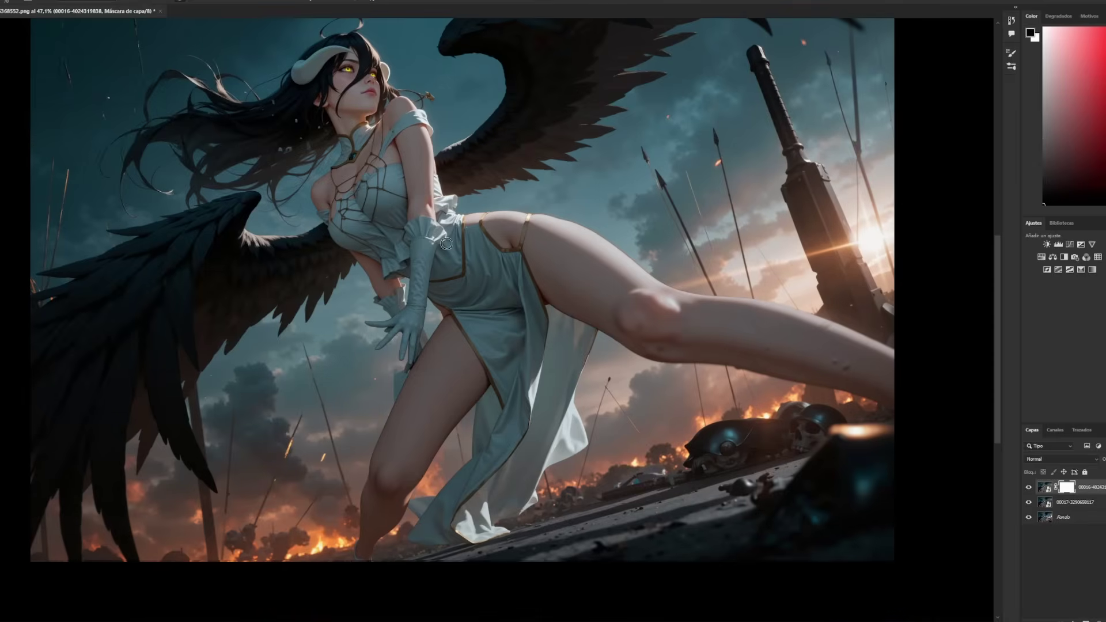
pyautogui.click(443, 314)
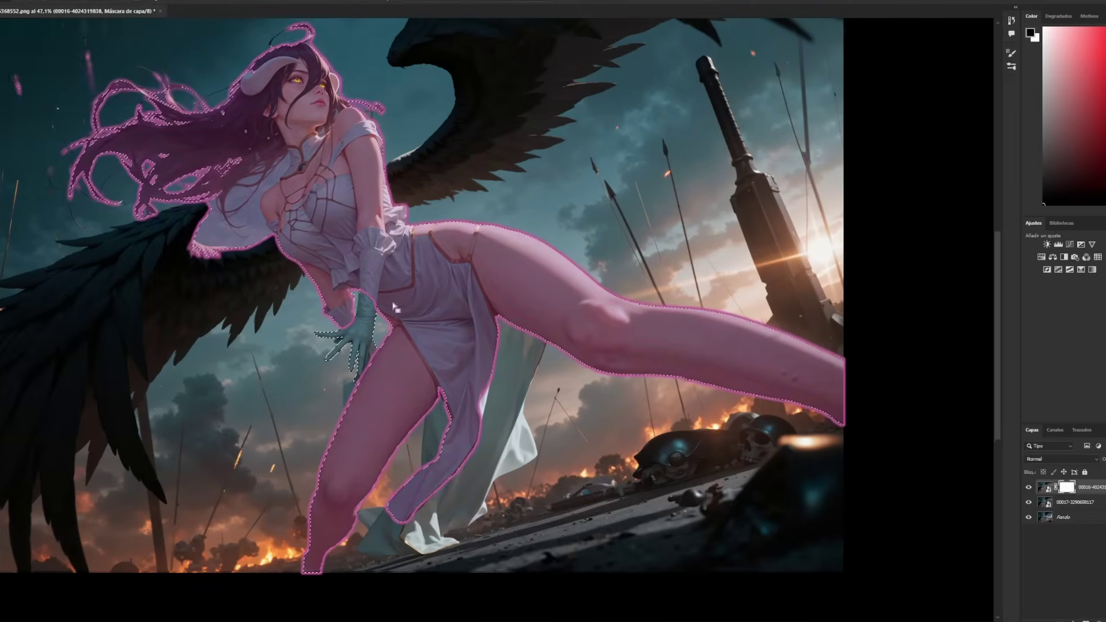
pyautogui.hotkey('ctrl', '+')
pyautogui.hotkey('ctrl', '+')
pyautogui.hotkey('ctrl', '+')
pyautogui.hotkey('ctrl', '+')
pyautogui.hotkey('ctrl', '+')
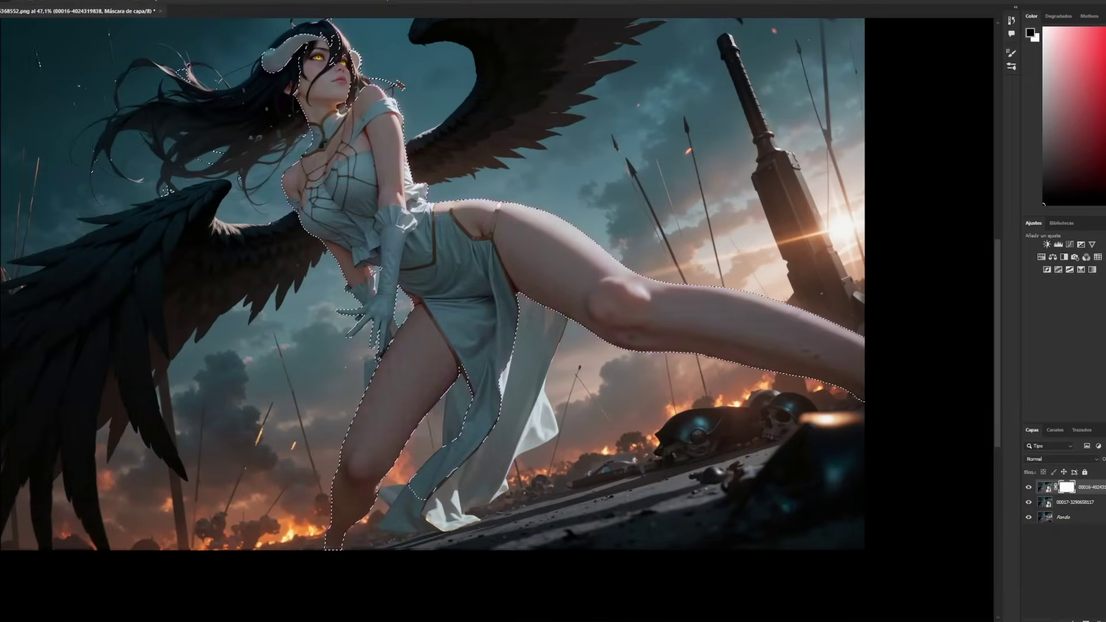
pyautogui.hotkey('ctrl', 'd')
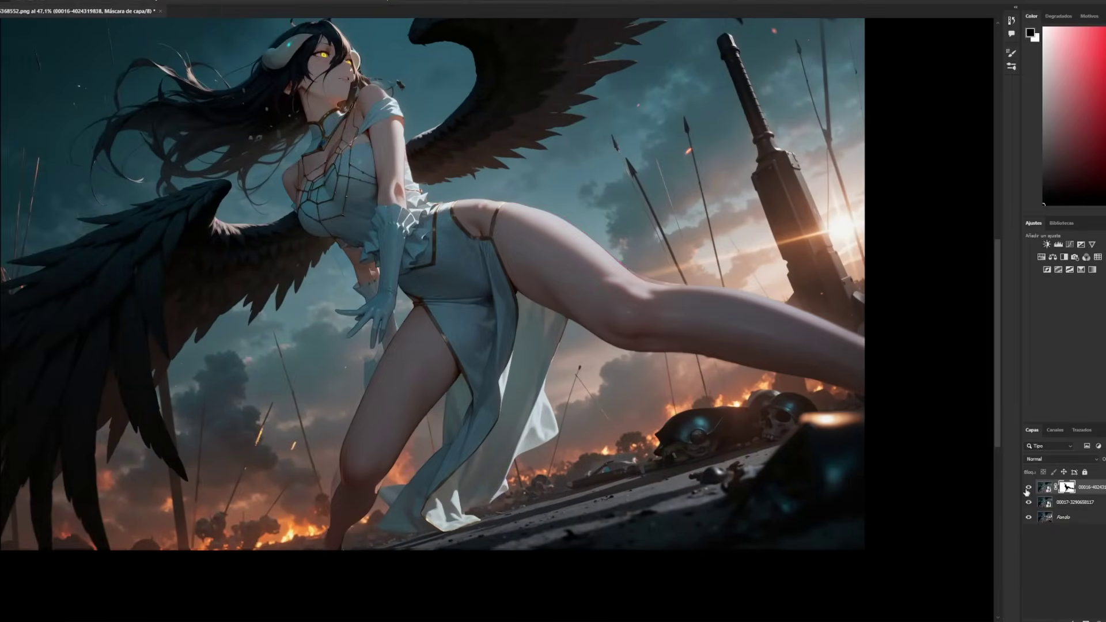
# Step: Align the top layer with the one beneath, checking down to the dress hem
pyautogui.moveTo(544, 130); pyautogui.dragTo(508, 289)
pyautogui.hotkey('ctrl', '-')
pyautogui.hotkey('ctrl', 't')
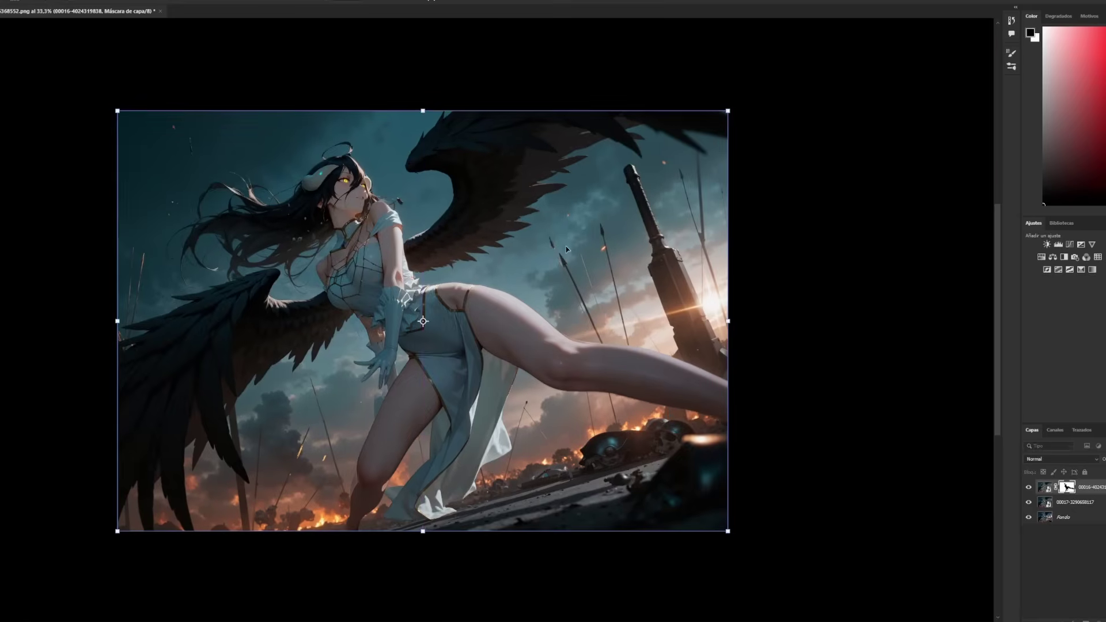
pyautogui.hotkey('ctrl', '+')
pyautogui.hotkey('ctrl', '+')
pyautogui.moveTo(567, 357); pyautogui.dragTo(567, 551)
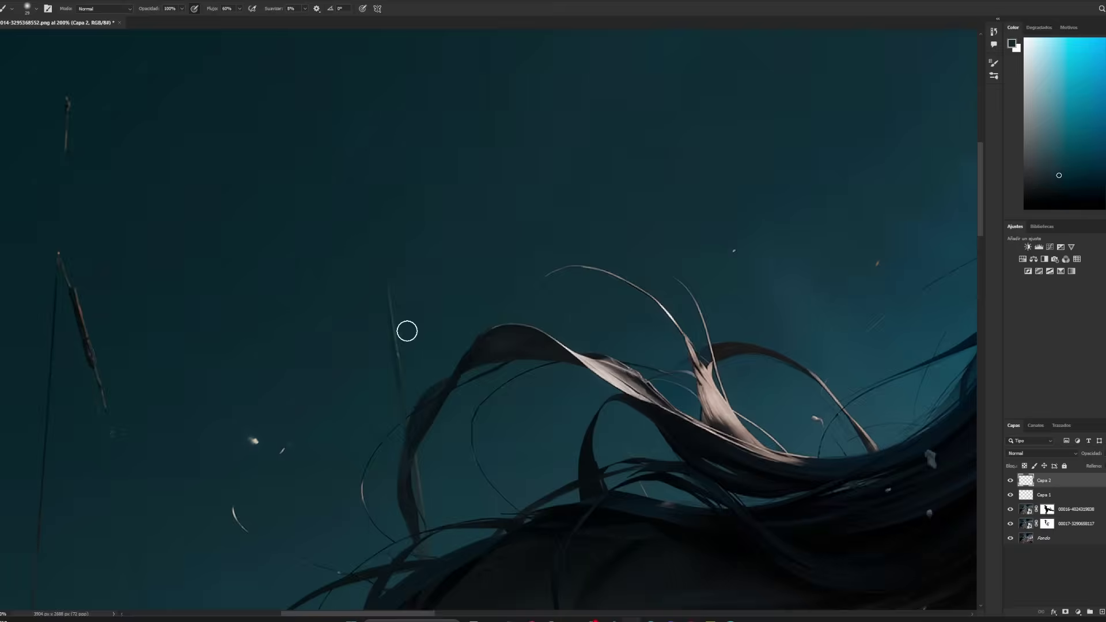
# Step: Choose a brush preset at 58% opacity and switch to the Spot Healing Brush
pyautogui.moveTo(358, 387); pyautogui.dragTo(347, 357)
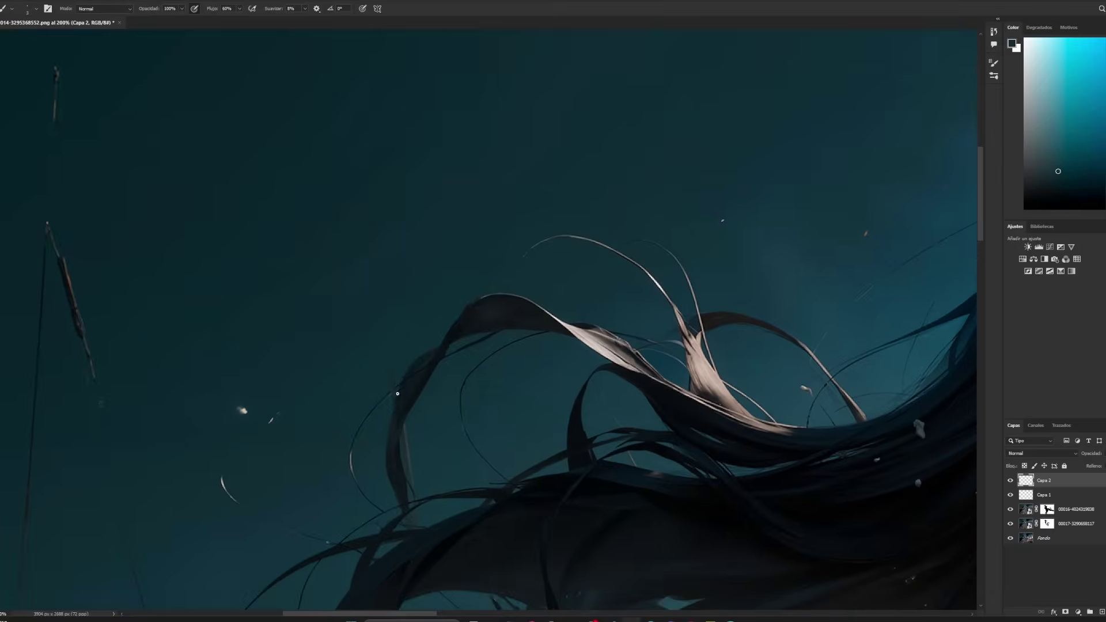
pyautogui.hscroll(-5, 231, 420)
pyautogui.scroll(-10, 236, 286)
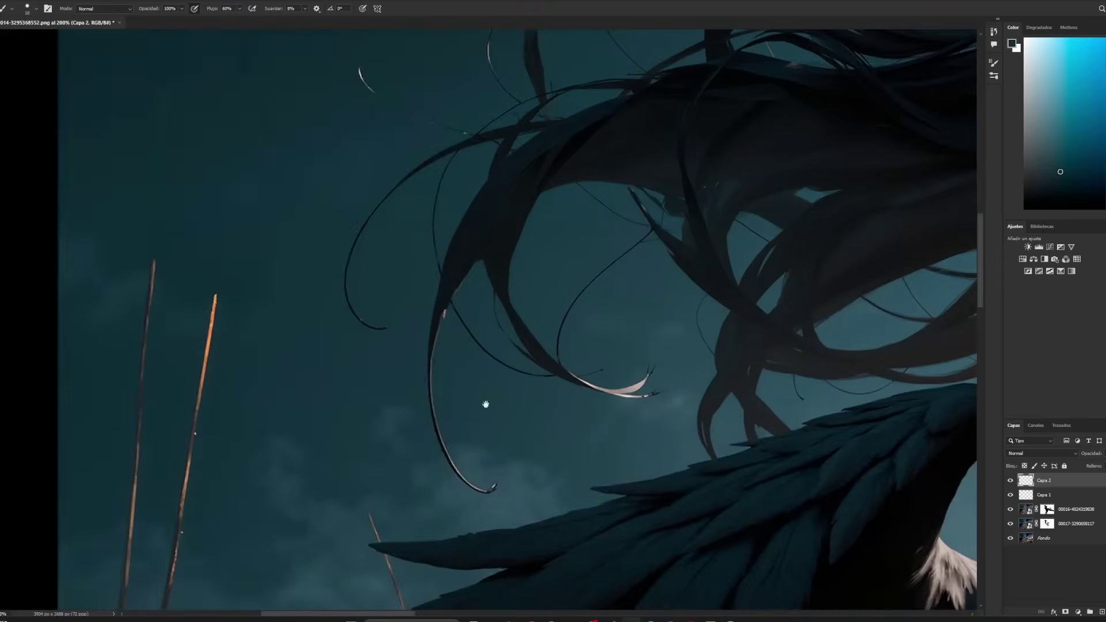
pyautogui.scroll(5, 486, 405)
pyautogui.click(27, 8)
pyautogui.doubleClick(74, 167)
pyautogui.hscroll(-5, 428, 230)
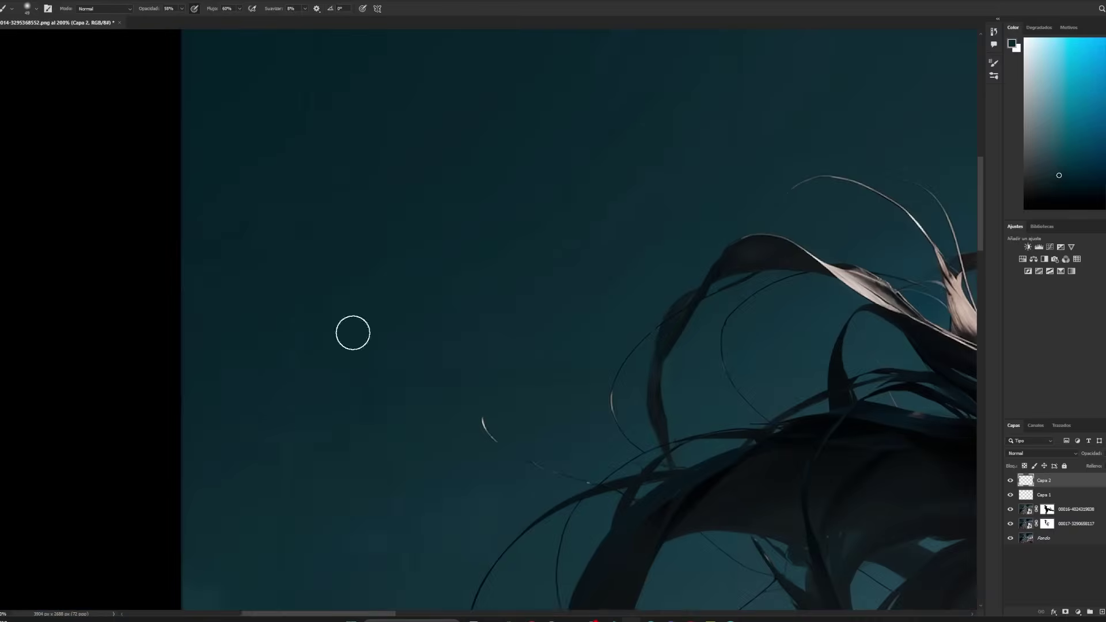
pyautogui.scroll(3, 428, 164)
pyautogui.press('5')
pyautogui.press('8')
pyautogui.scroll(-10, 428, 164)
pyautogui.hscroll(5, 469, 345)
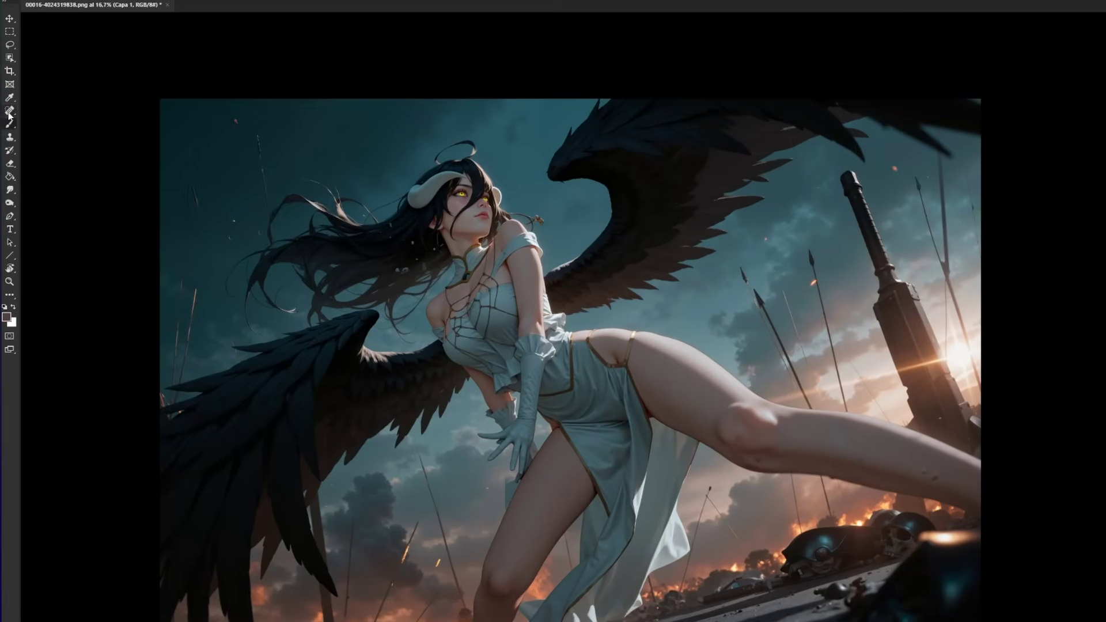
pyautogui.click(9, 112)
pyautogui.scroll(5, 830, 297)
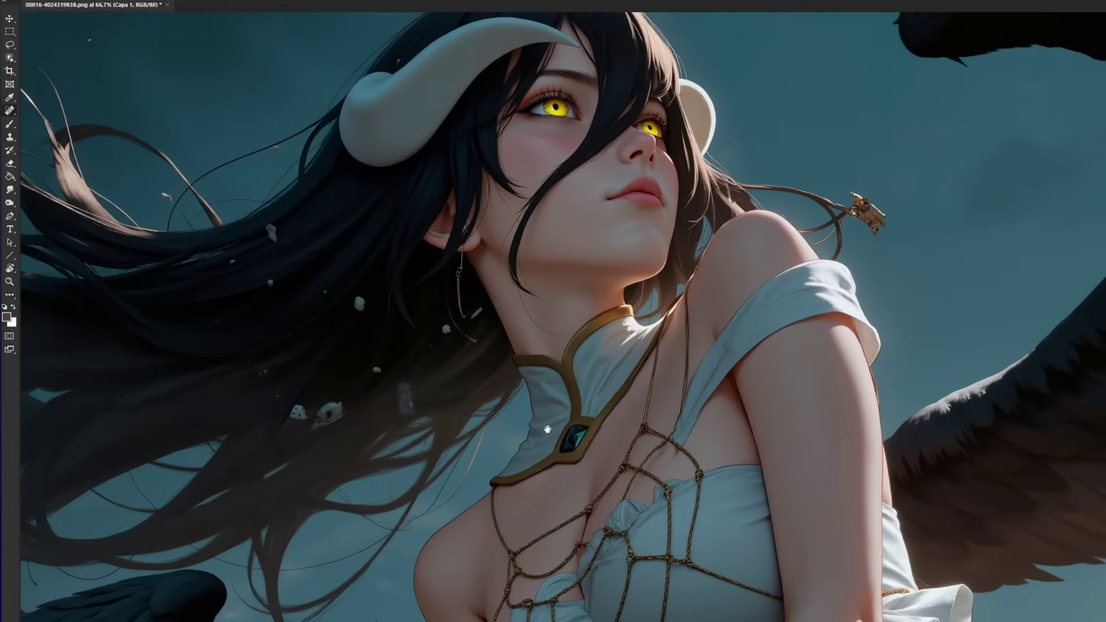
# Step: Heal away the pale specks in the angel's dark hair
pyautogui.moveTo(731, 351); pyautogui.dragTo(804, 427)
pyautogui.moveTo(386, 353); pyautogui.dragTo(488, 278)
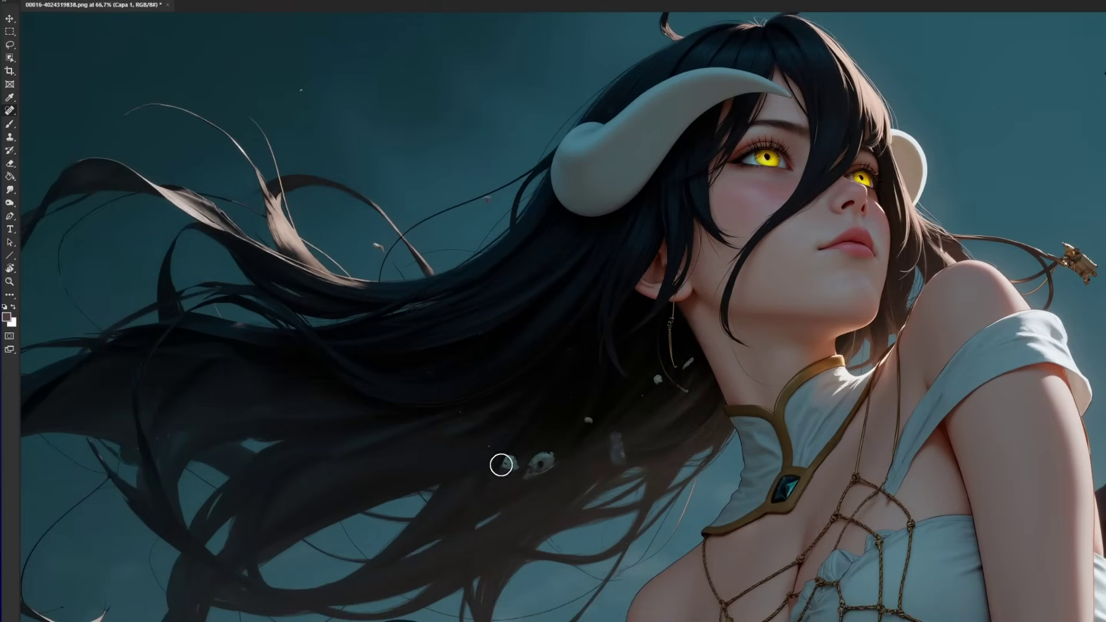
pyautogui.moveTo(518, 450)
pyautogui.mouseDown()
pyautogui.moveTo(543, 518)
pyautogui.moveTo(491, 520)
pyautogui.moveTo(501, 474)
pyautogui.mouseUp()
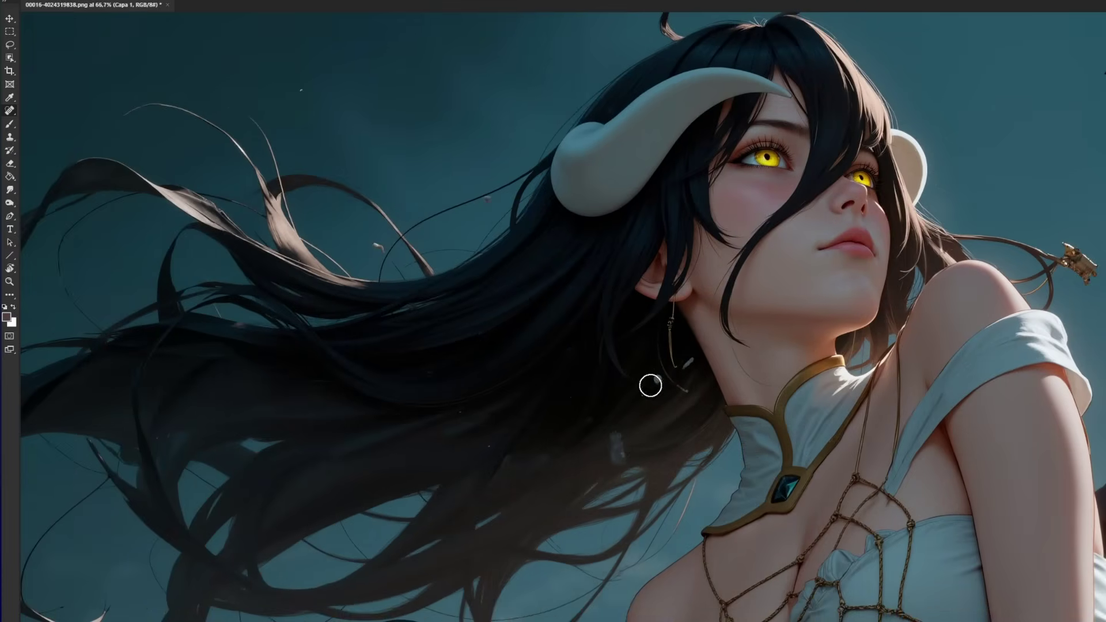
pyautogui.click(651, 381)
pyautogui.moveTo(640, 436); pyautogui.dragTo(558, 489)
pyautogui.moveTo(633, 429); pyautogui.dragTo(605, 469)
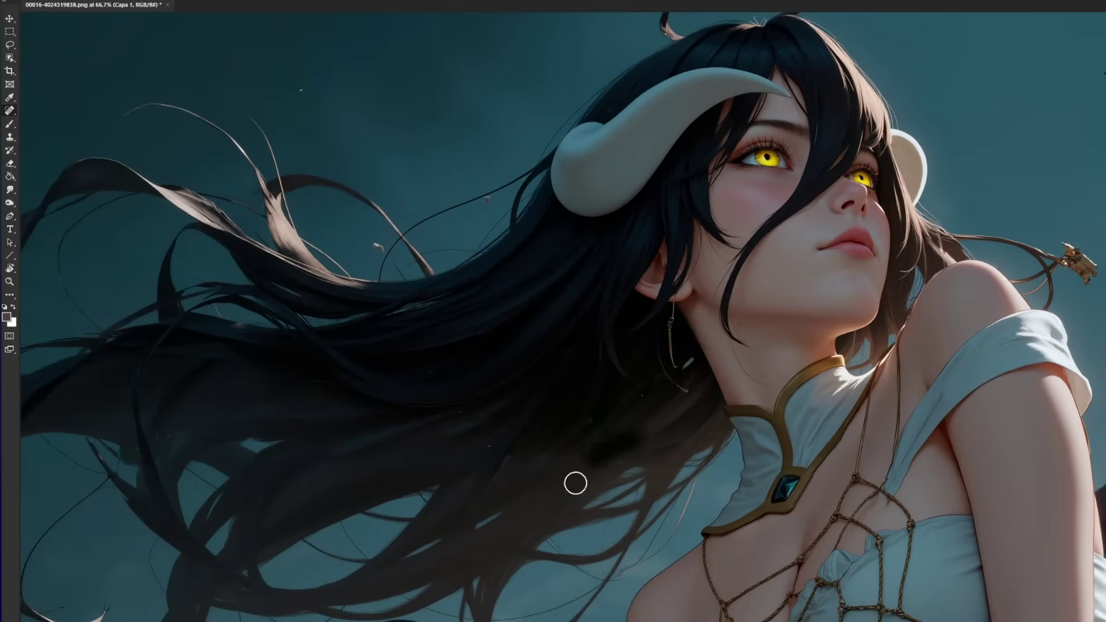
# Step: Heal over the thin spear lines in the upper-left sky
pyautogui.moveTo(497, 197); pyautogui.dragTo(543, 250)
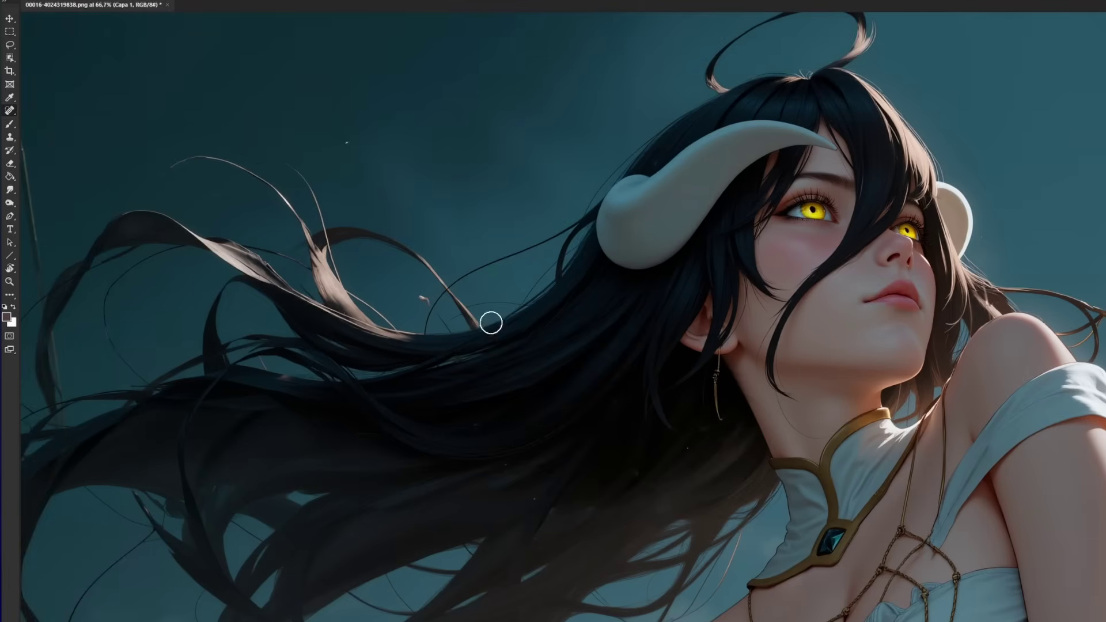
pyautogui.moveTo(408, 339)
pyautogui.mouseDown()
pyautogui.moveTo(857, 566)
pyautogui.moveTo(857, 419)
pyautogui.mouseUp()
pyautogui.moveTo(447, 35); pyautogui.dragTo(487, 355)
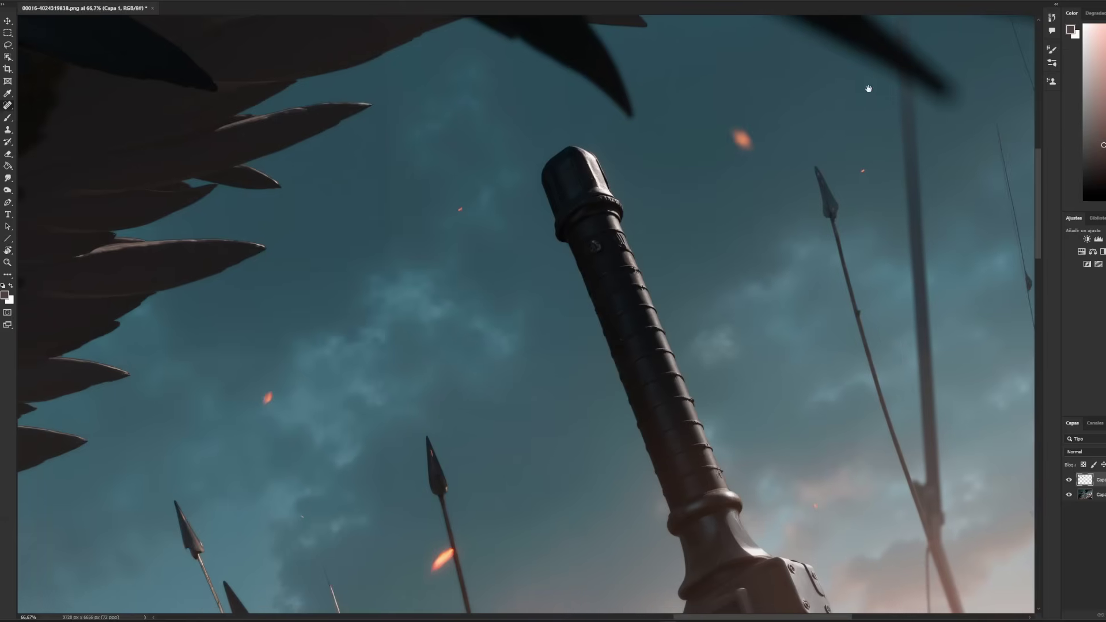
pyautogui.moveTo(387, 50)
pyautogui.mouseDown()
pyautogui.moveTo(377, 94)
pyautogui.moveTo(390, 358)
pyautogui.mouseUp()
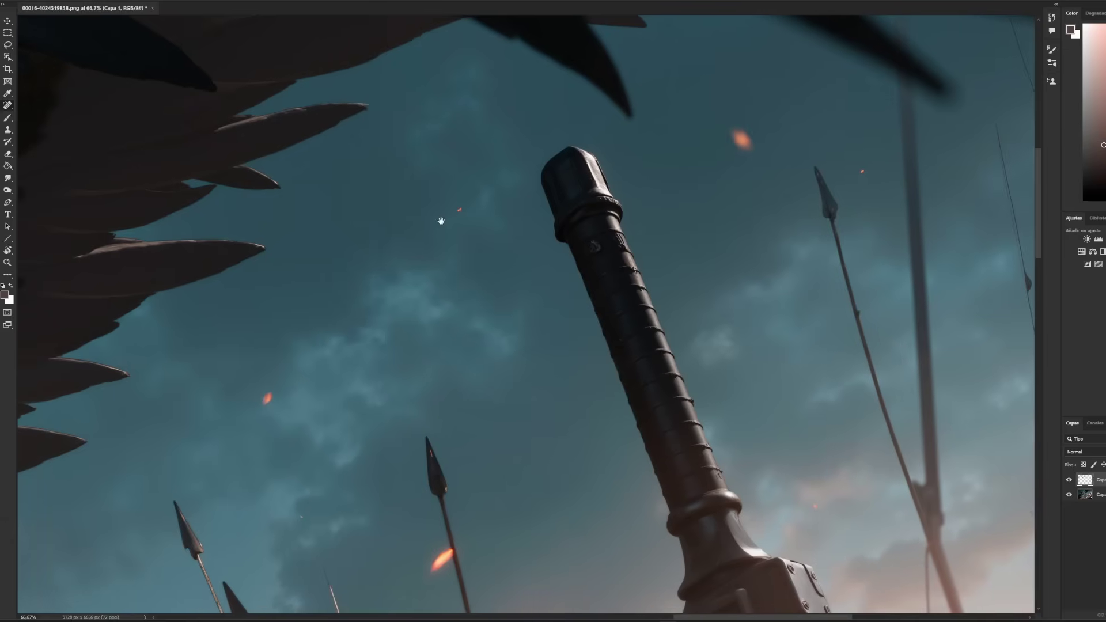
pyautogui.moveTo(356, 110); pyautogui.dragTo(455, 403)
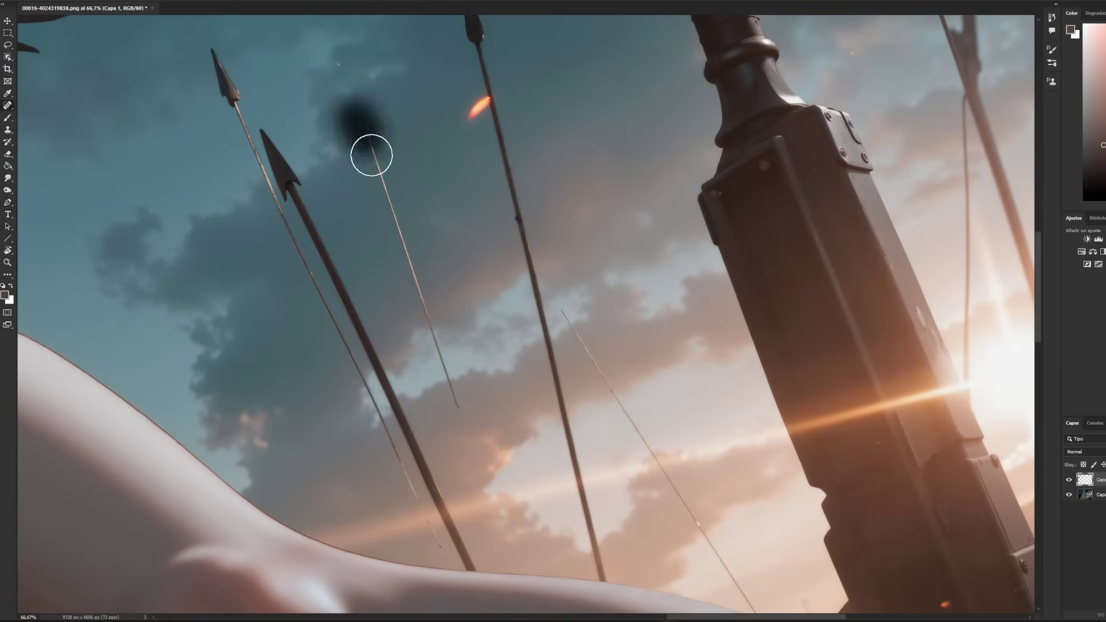
pyautogui.moveTo(374, 144)
pyautogui.mouseDown()
pyautogui.moveTo(460, 397)
pyautogui.moveTo(382, 161)
pyautogui.mouseUp()
pyautogui.moveTo(392, 242)
pyautogui.mouseDown()
pyautogui.moveTo(427, 425)
pyautogui.moveTo(459, 464)
pyautogui.mouseUp()
pyautogui.moveTo(421, 294); pyautogui.dragTo(474, 506)
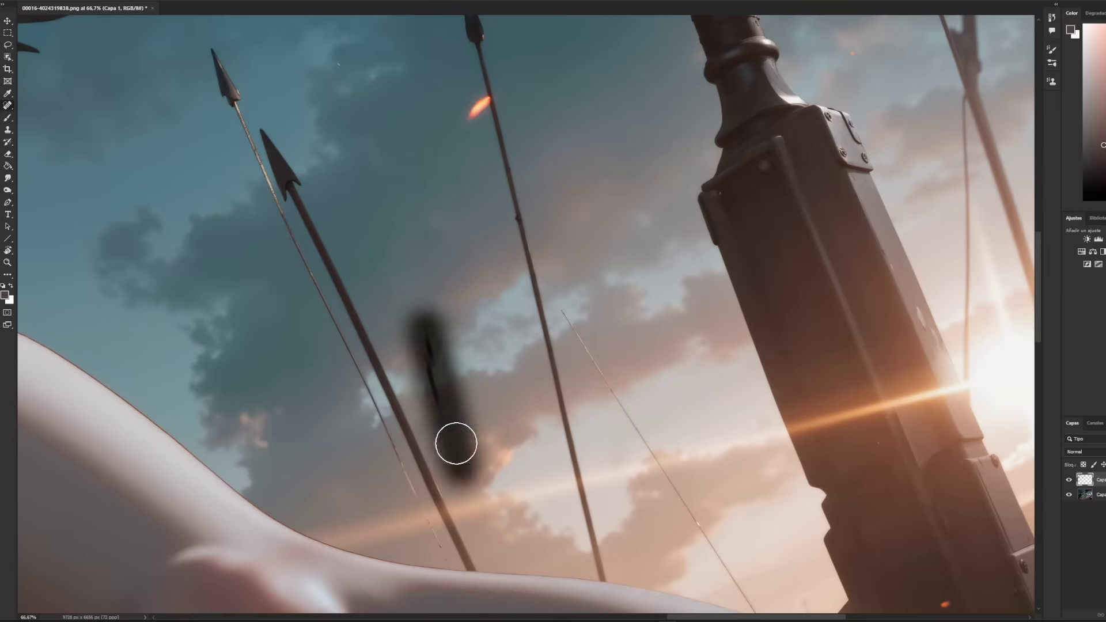
pyautogui.moveTo(416, 285); pyautogui.dragTo(428, 353)
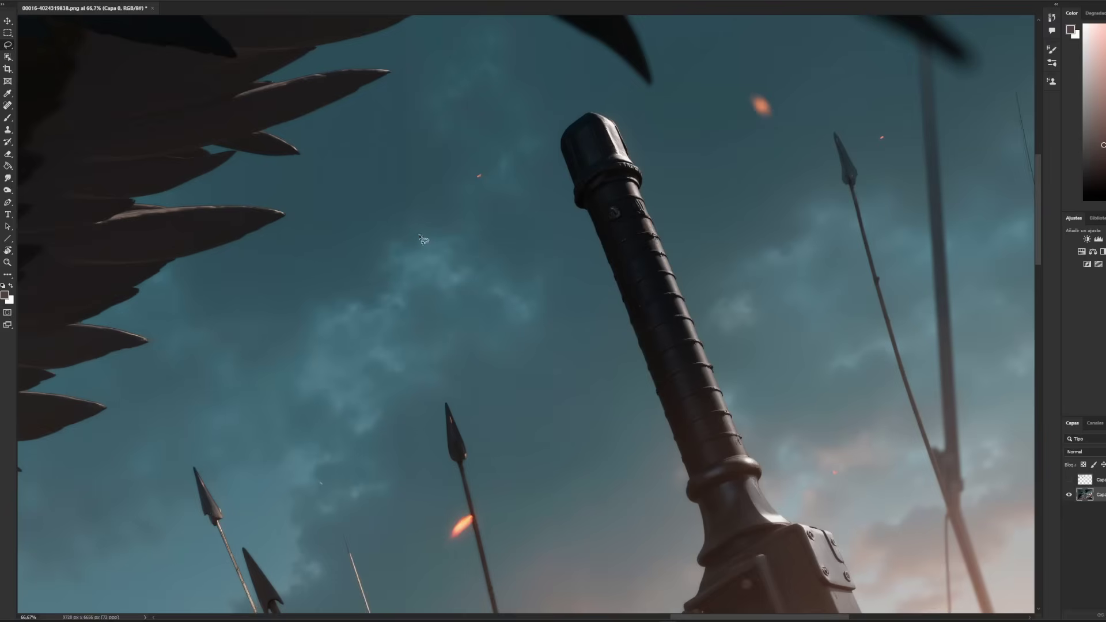
# Step: Lasso the spear left of the sword and remove it with Content-Aware fill
pyautogui.scroll(5, 423, 372)
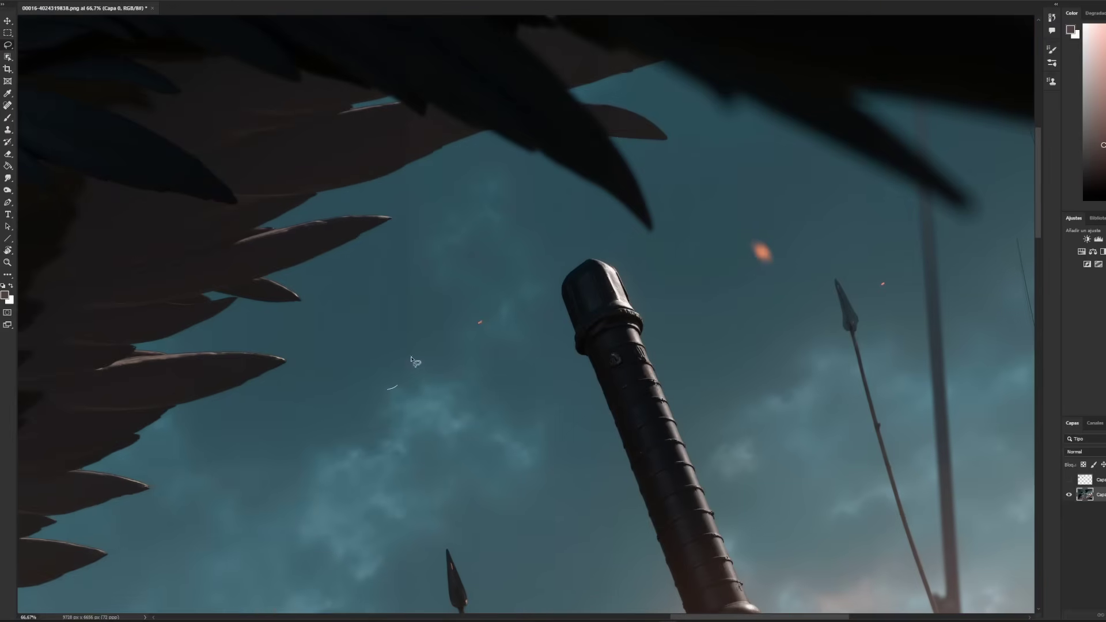
pyautogui.moveTo(396, 335); pyautogui.dragTo(403, 323)
pyautogui.rightClick(402, 321)
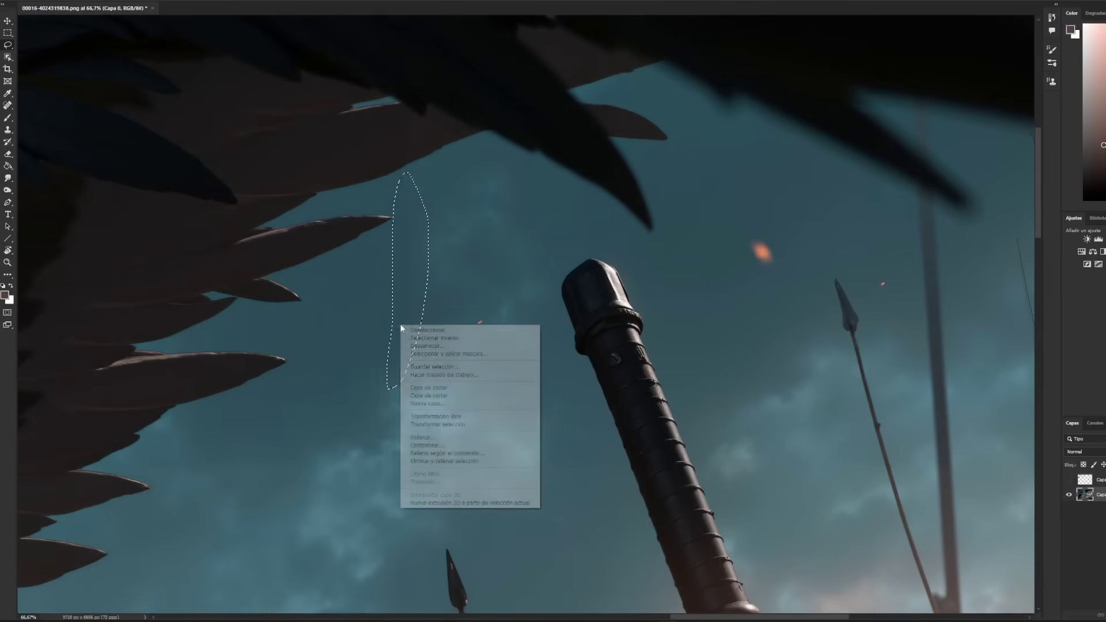
pyautogui.click(449, 420)
pyautogui.click(501, 363)
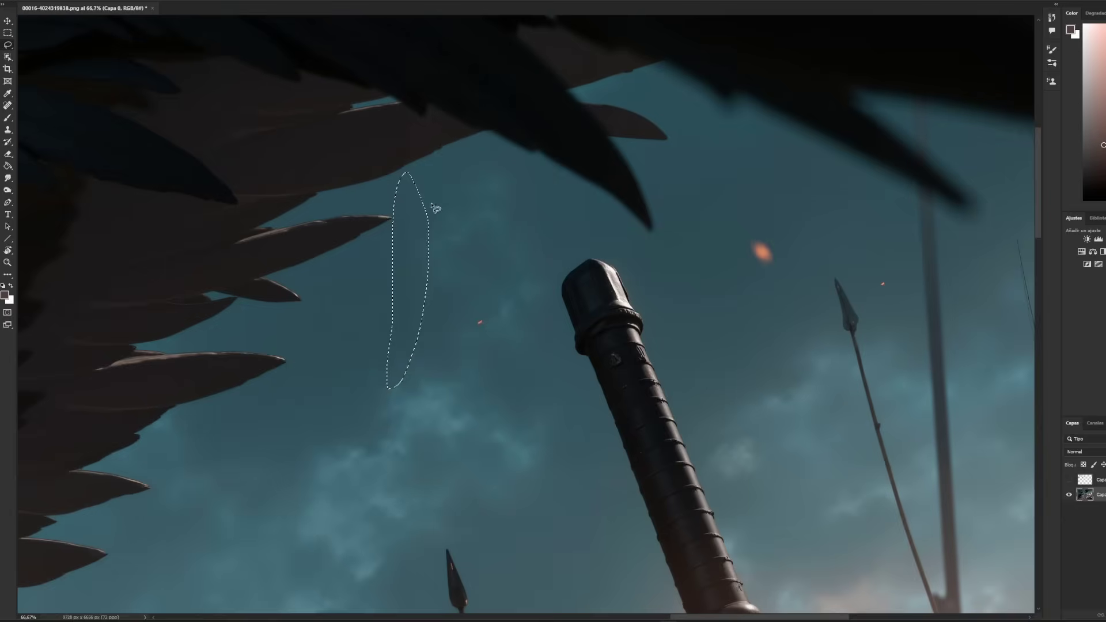
# Step: Lasso the spear near the right edge and remove it with Content-Aware fill
pyautogui.moveTo(426, 208); pyautogui.dragTo(357, 267)
pyautogui.moveTo(625, 172)
pyautogui.mouseDown()
pyautogui.moveTo(610, 455)
pyautogui.moveTo(690, 166)
pyautogui.mouseUp()
pyautogui.moveTo(586, 324); pyautogui.dragTo(587, 320)
pyautogui.rightClick(615, 316)
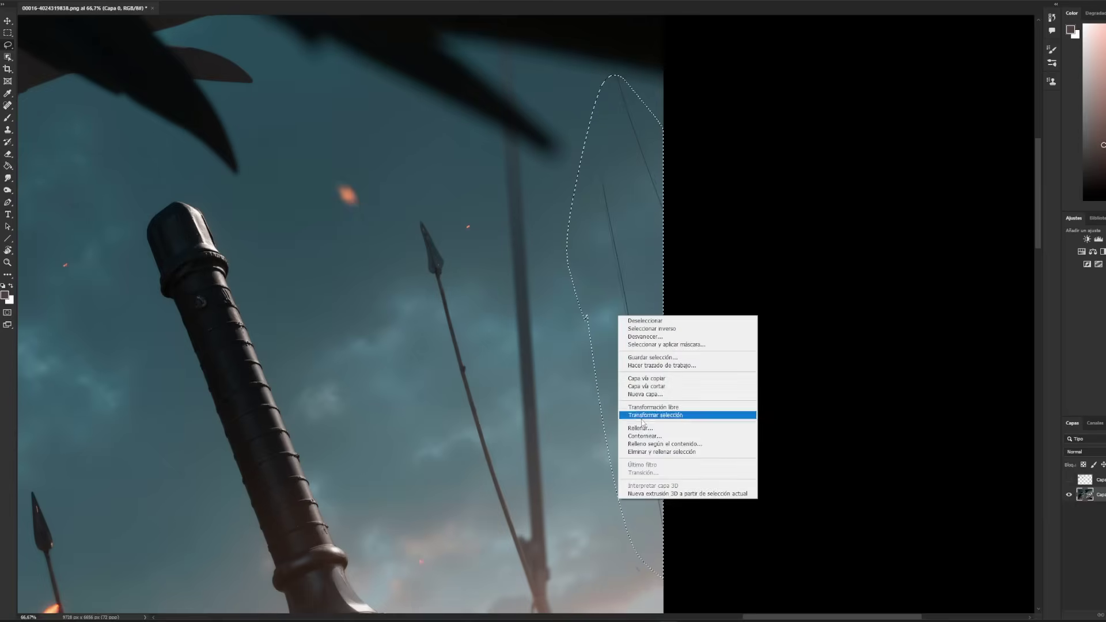
pyautogui.click(663, 415)
pyautogui.click(501, 363)
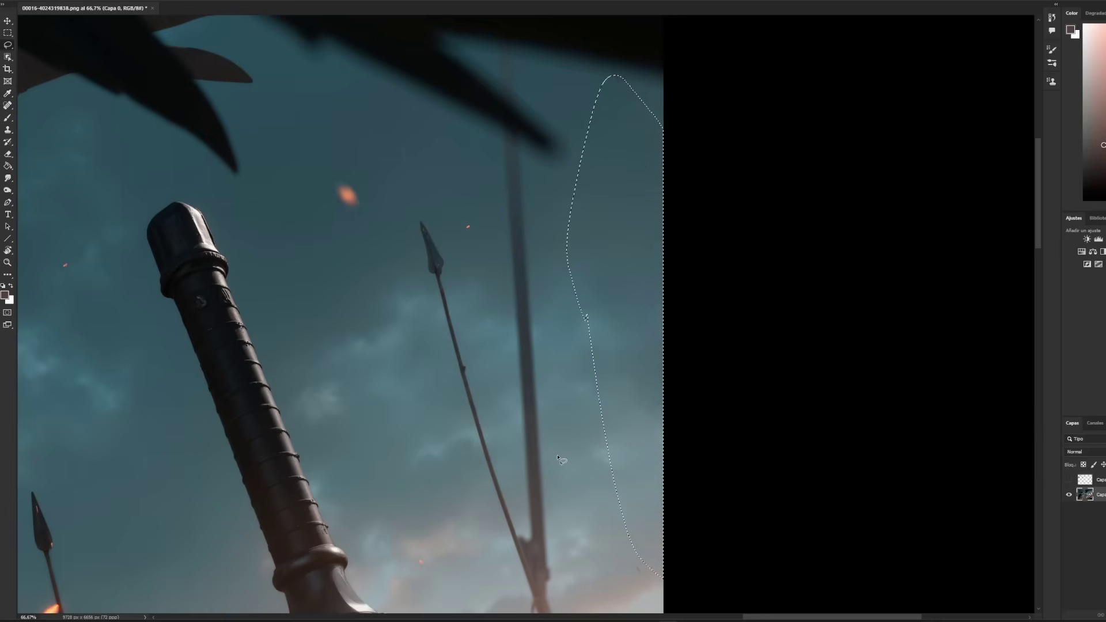
pyautogui.moveTo(770, 425); pyautogui.dragTo(777, 200)
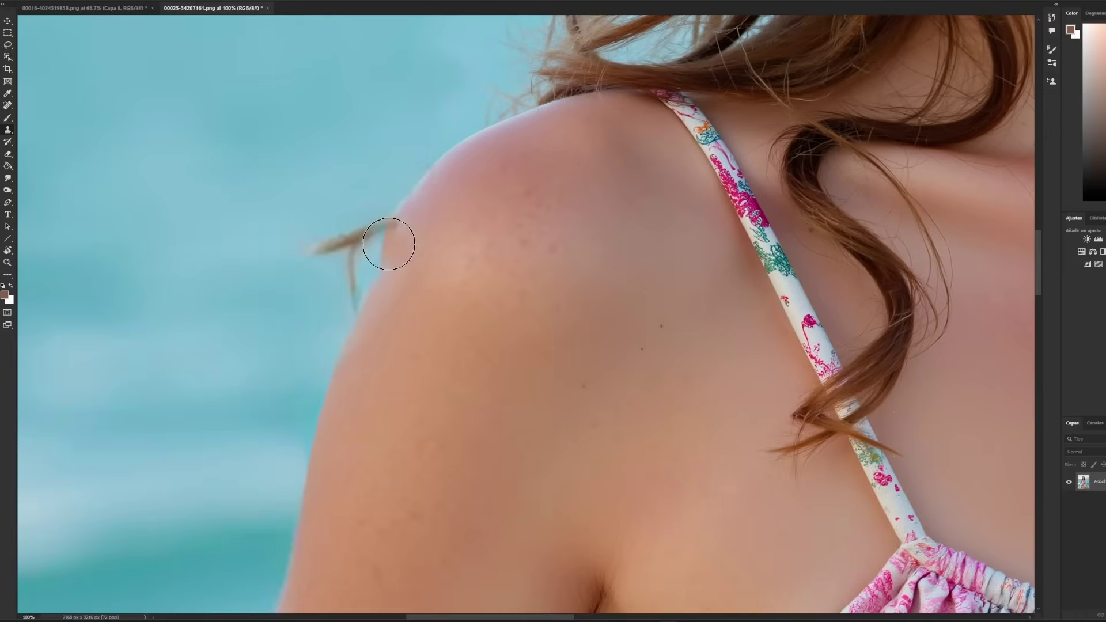
# Step: Dismiss the warning, open the Clone Source settings, and sample skin tone near the shoulder
pyautogui.click(388, 251)
pyautogui.press('Return')
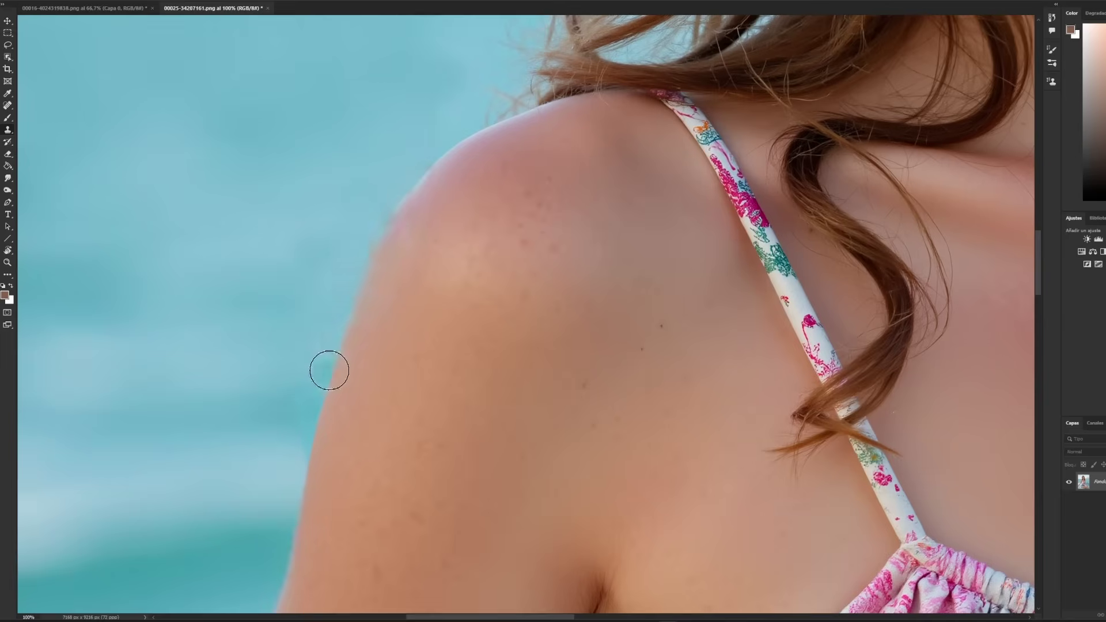
pyautogui.click(1051, 81)
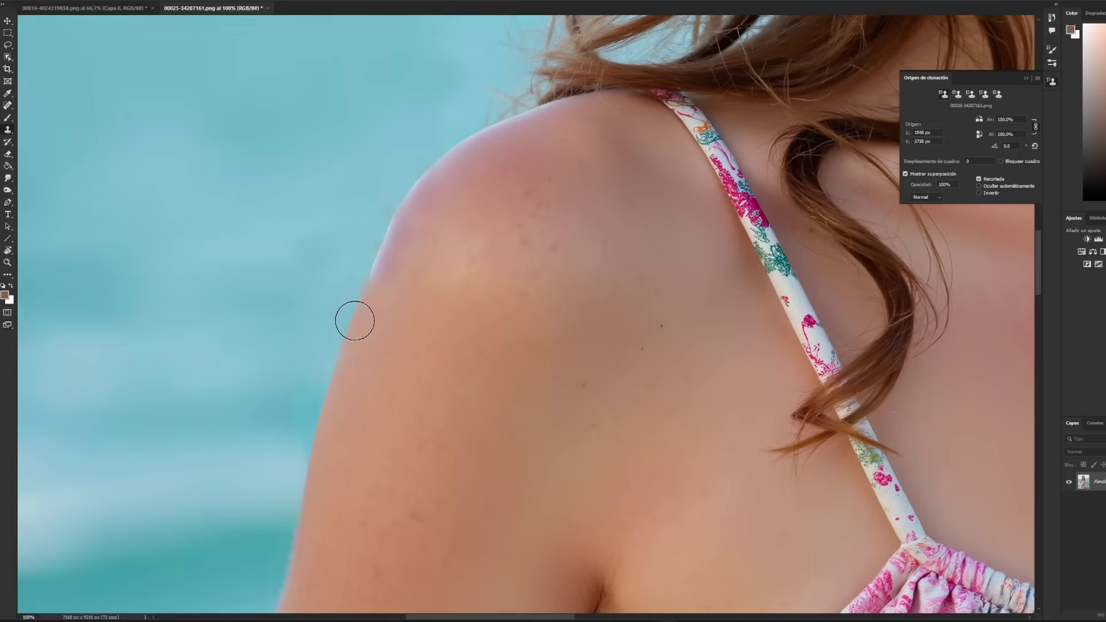
pyautogui.moveTo(322, 345); pyautogui.dragTo(467, 336)
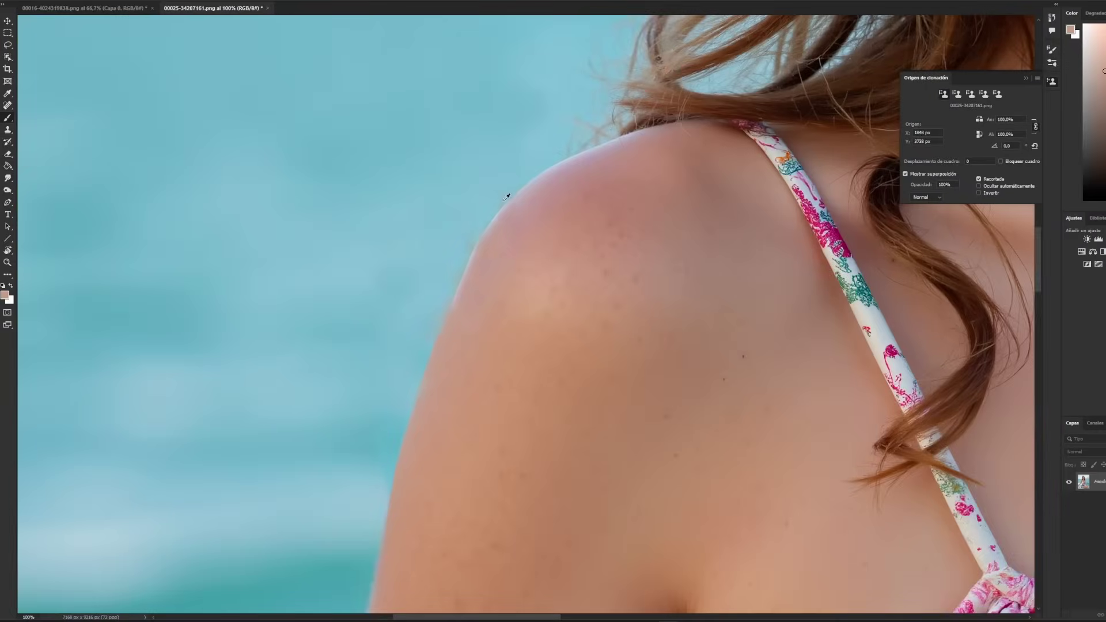
pyautogui.keyDown('alt'); pyautogui.click(498, 218); pyautogui.keyUp('alt')
pyautogui.hotkey('ctrl', '+')
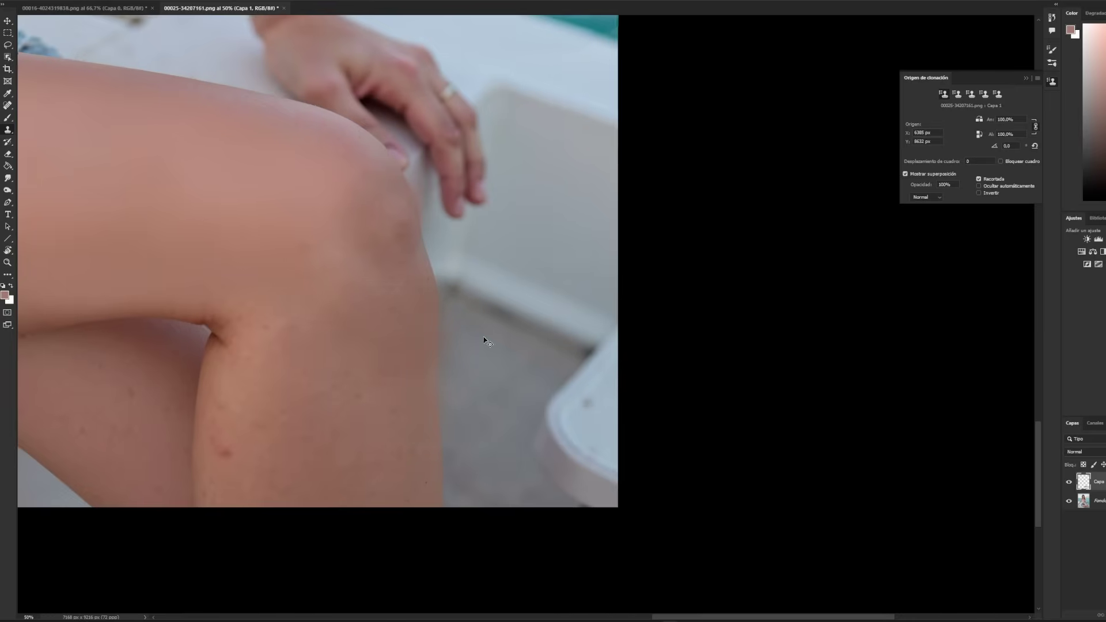
# Step: Set the Clone Source angle to 65,5° while zoomed in on the knee
pyautogui.hotkey('ctrl', '+')
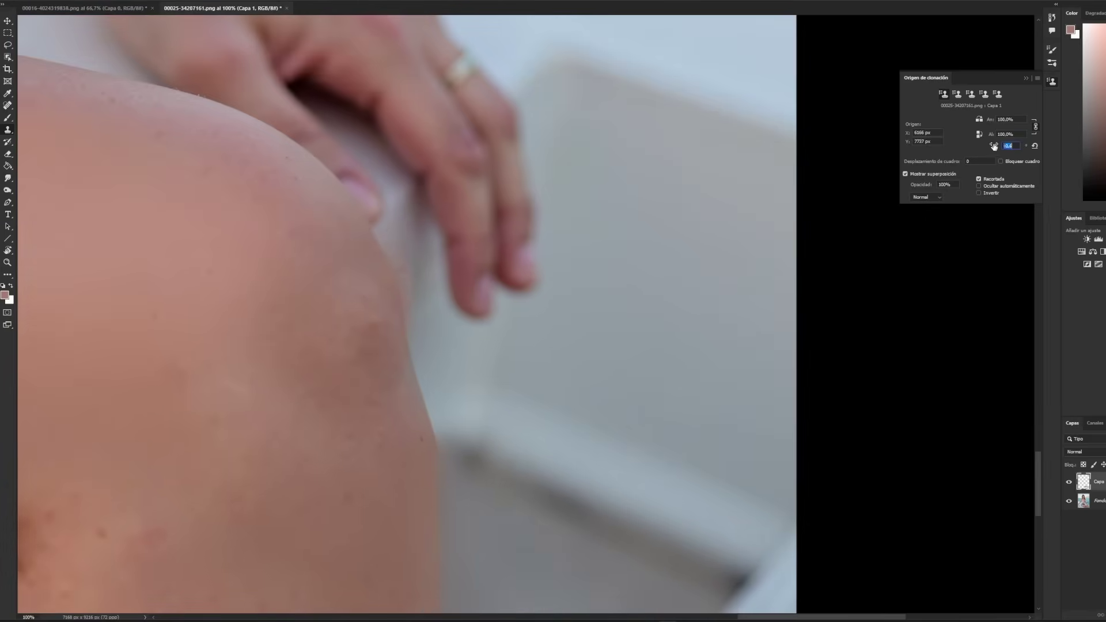
pyautogui.click(1008, 146)
pyautogui.write('25')
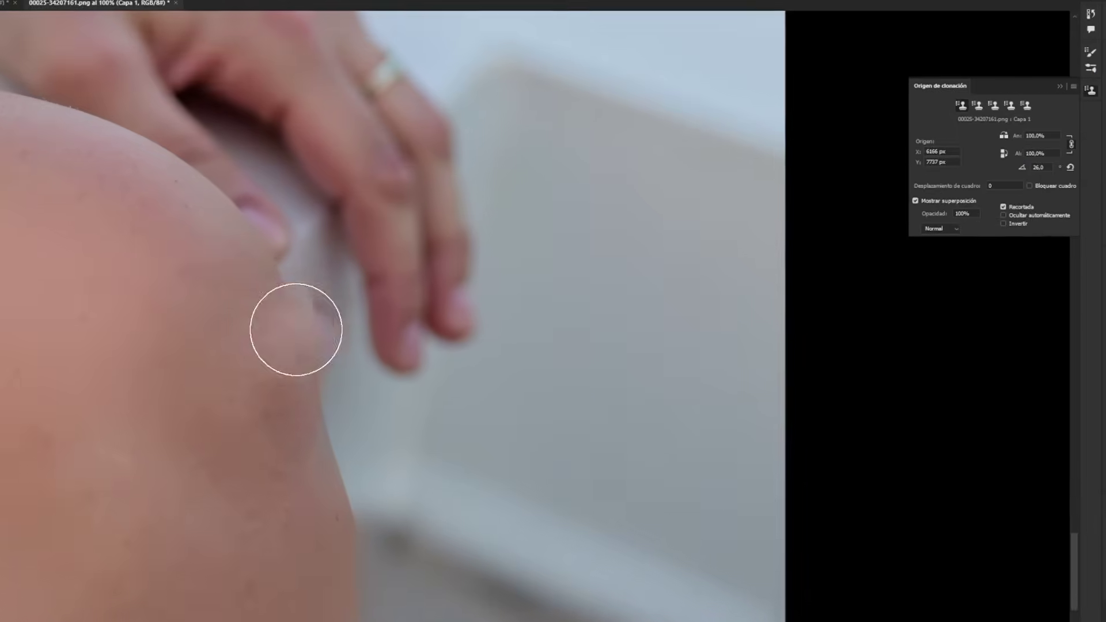
pyautogui.write('36,7')
pyautogui.press('Return')
pyautogui.write('65,5')
pyautogui.press('Return')
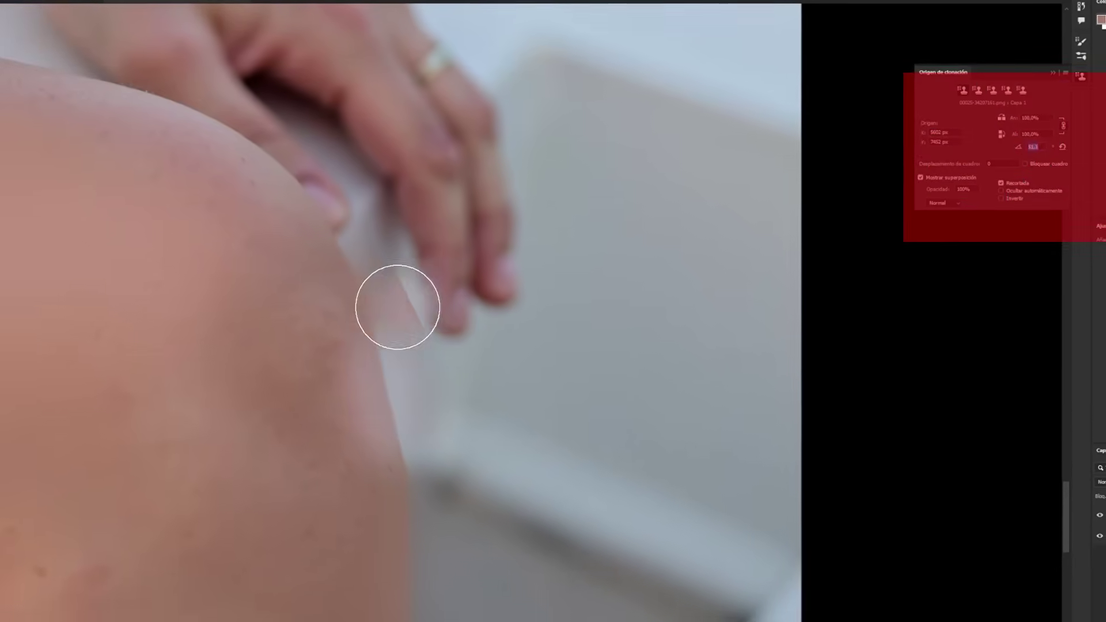
pyautogui.scroll(3, 363, 288)
pyautogui.scroll(-4, 511, 286)
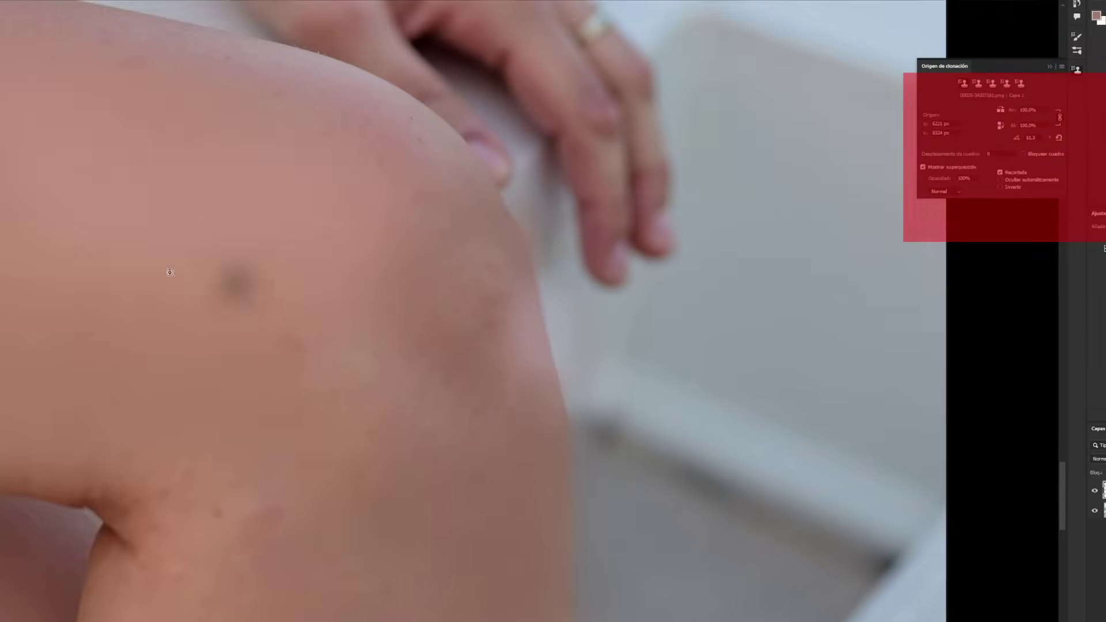
pyautogui.scroll(-2, 463, 375)
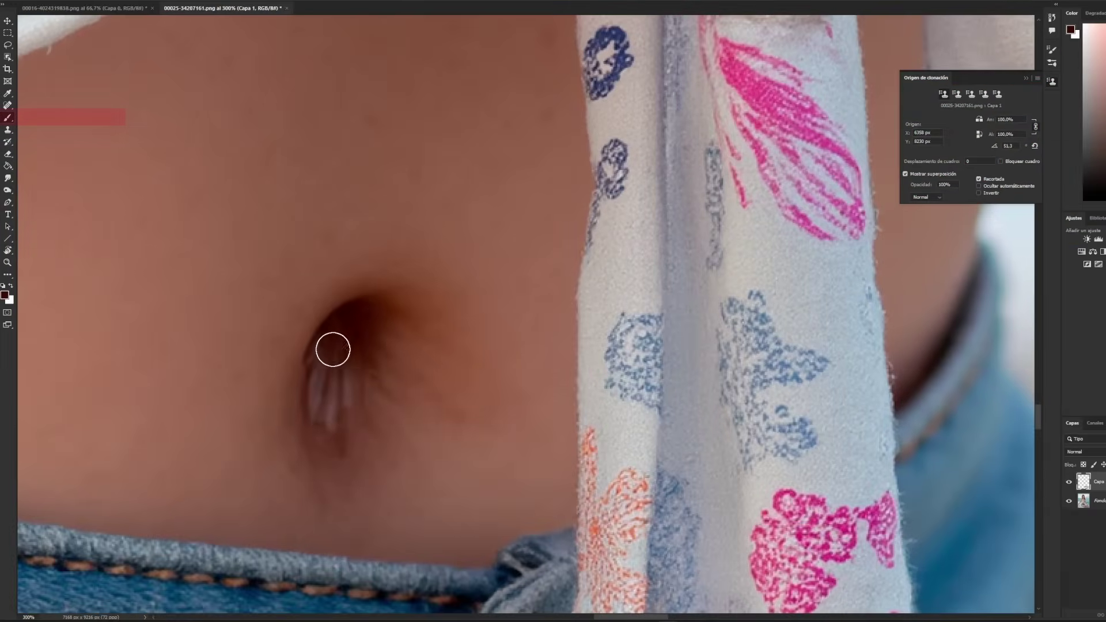
# Step: Clone darker skin over the white highlights and lower shadow inside the navel
pyautogui.moveTo(333, 349); pyautogui.dragTo(330, 394)
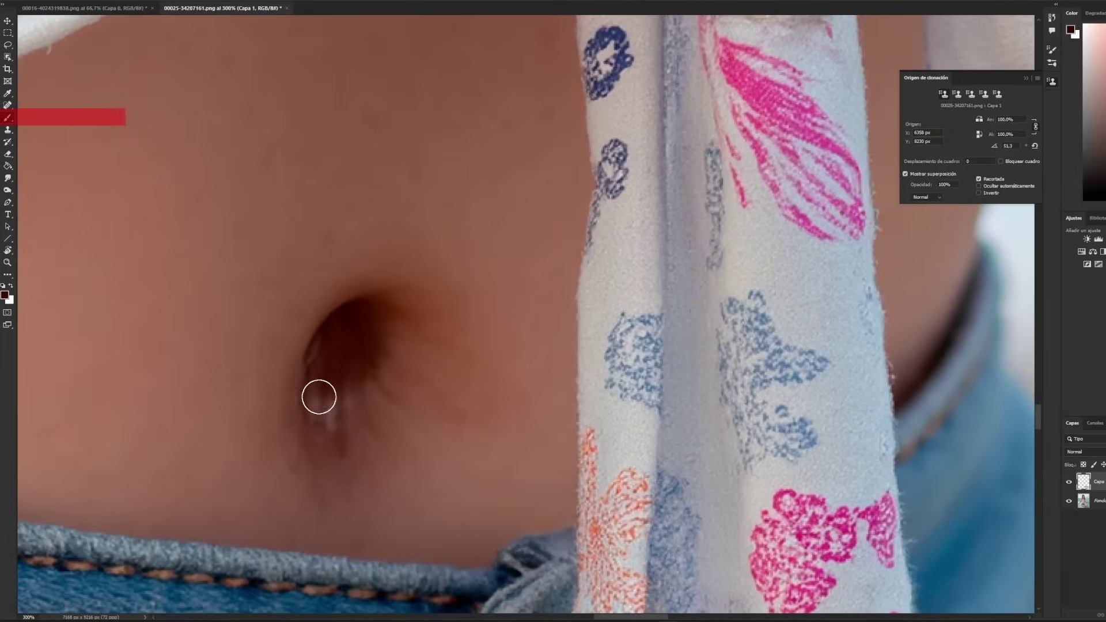
pyautogui.click(326, 412)
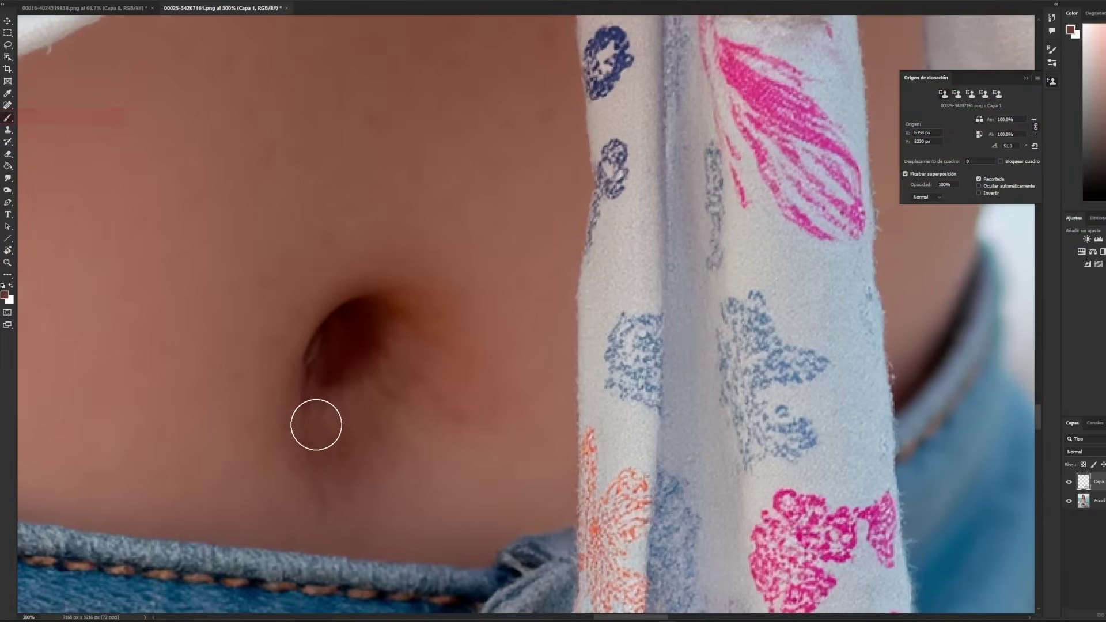
pyautogui.moveTo(348, 388); pyautogui.dragTo(309, 469)
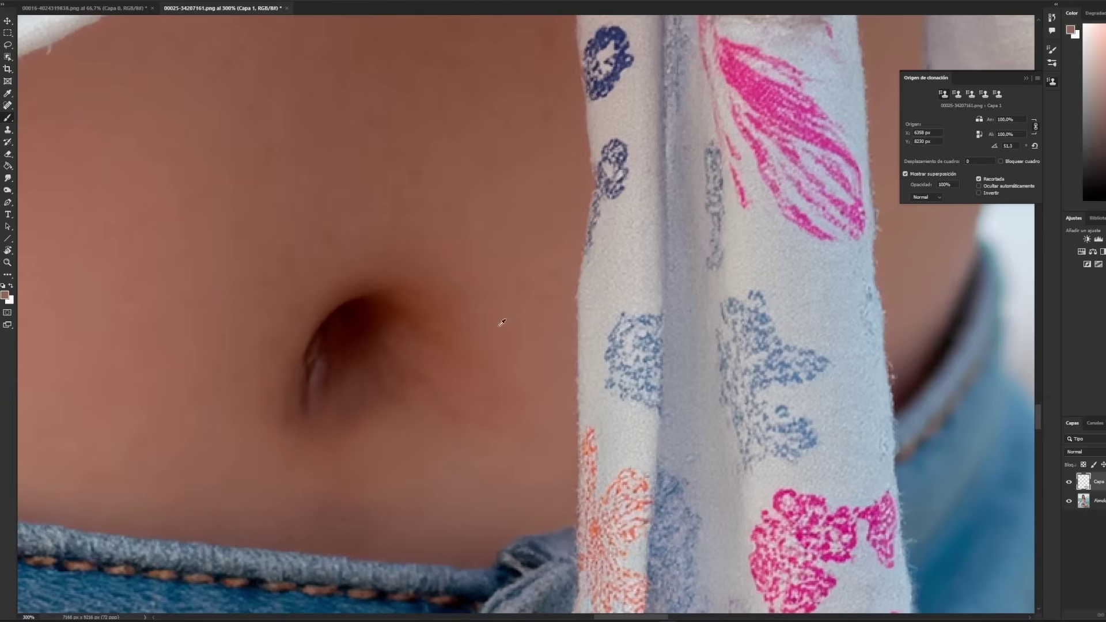
pyautogui.hotkey('ctrl', '0')
pyautogui.scroll(8, 409, 192)
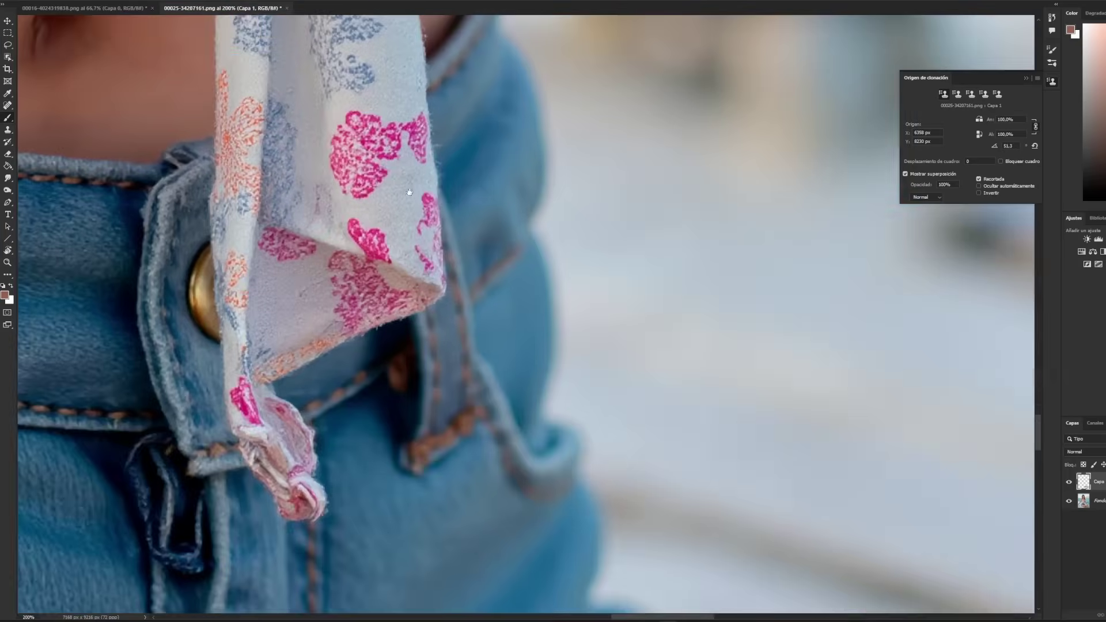
pyautogui.moveTo(409, 191); pyautogui.dragTo(542, 359)
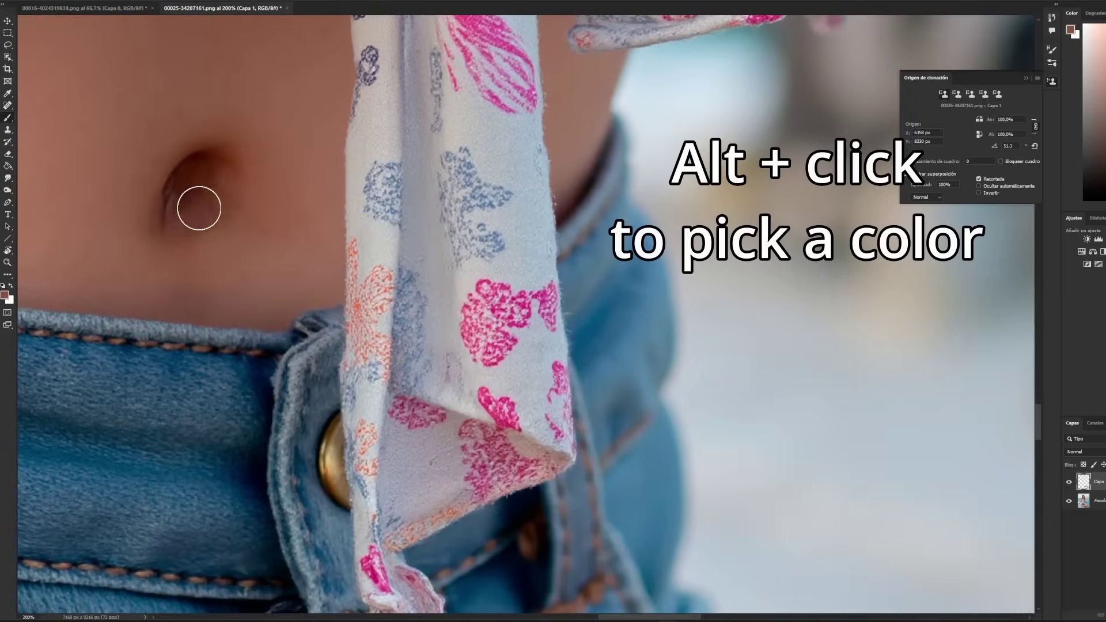
# Step: Check the brush preset settings and bring up the 30C.png photo
pyautogui.rightClick(313, 123)
pyautogui.press('Escape')
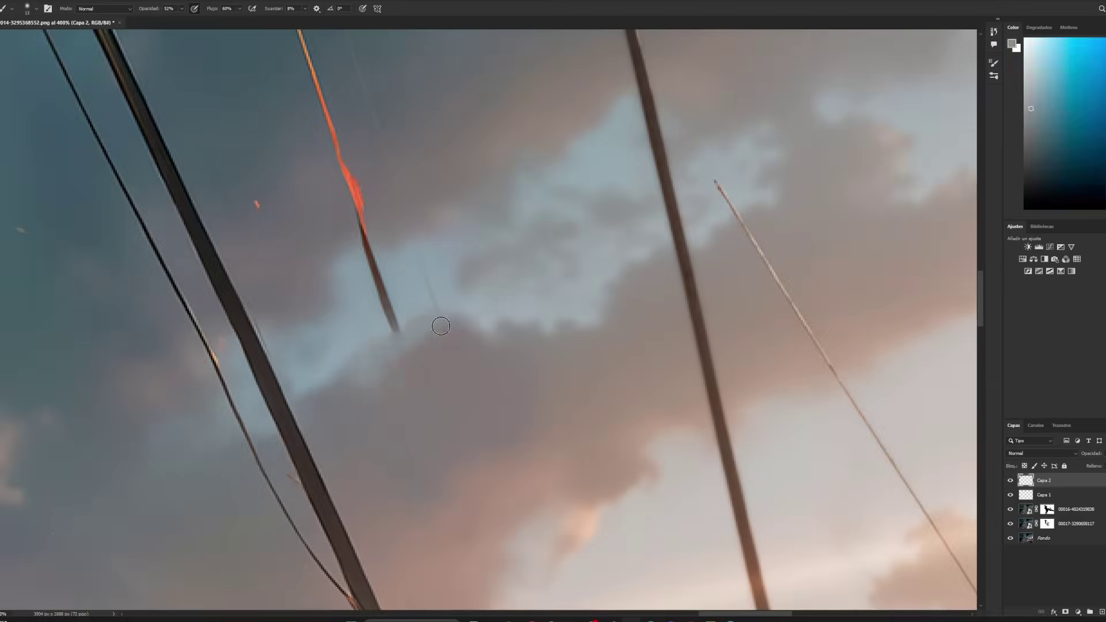
pyautogui.scroll(5, 439, 323)
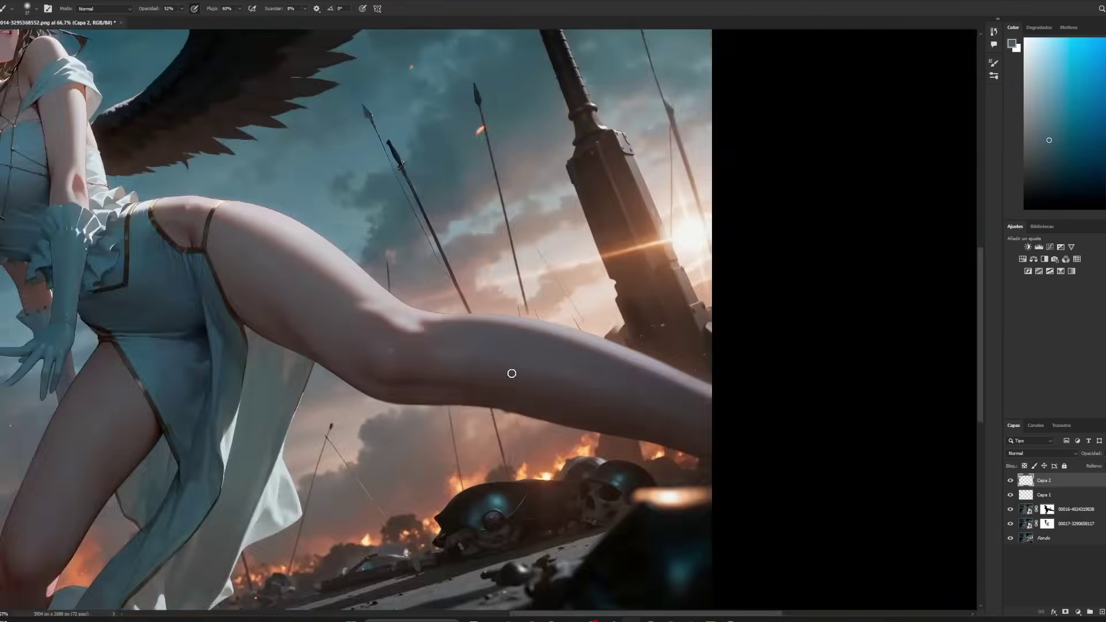
pyautogui.scroll(5, 511, 372)
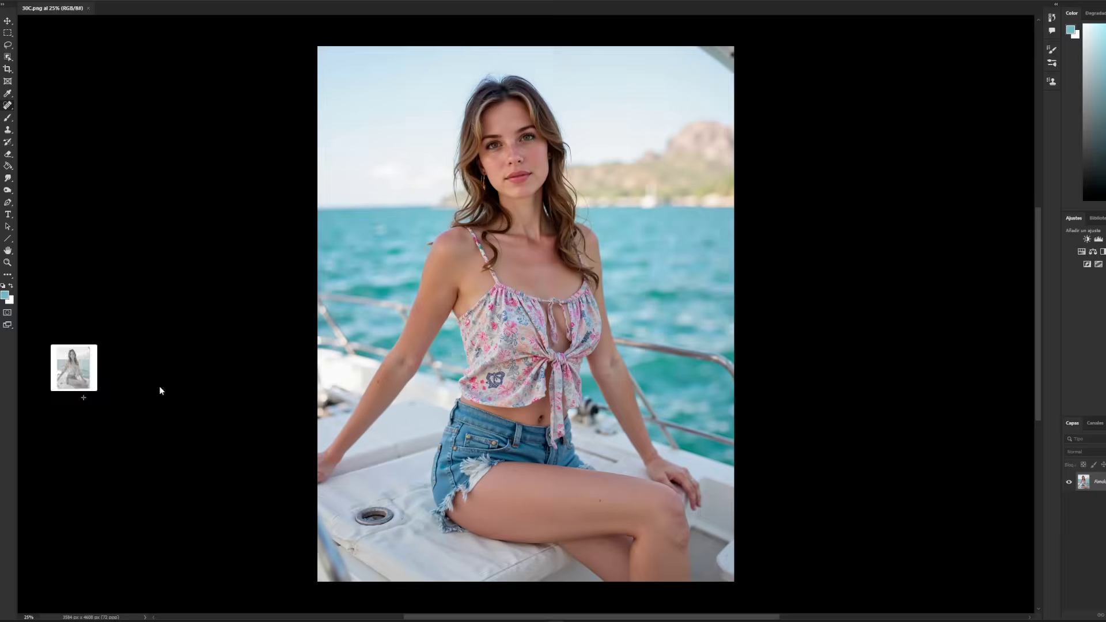
# Step: Place the 30D and 30A images as layers over the 30C photo
pyautogui.moveTo(582, 304); pyautogui.dragTo(541, 409)
pyautogui.press('Return')
pyautogui.press('Return')
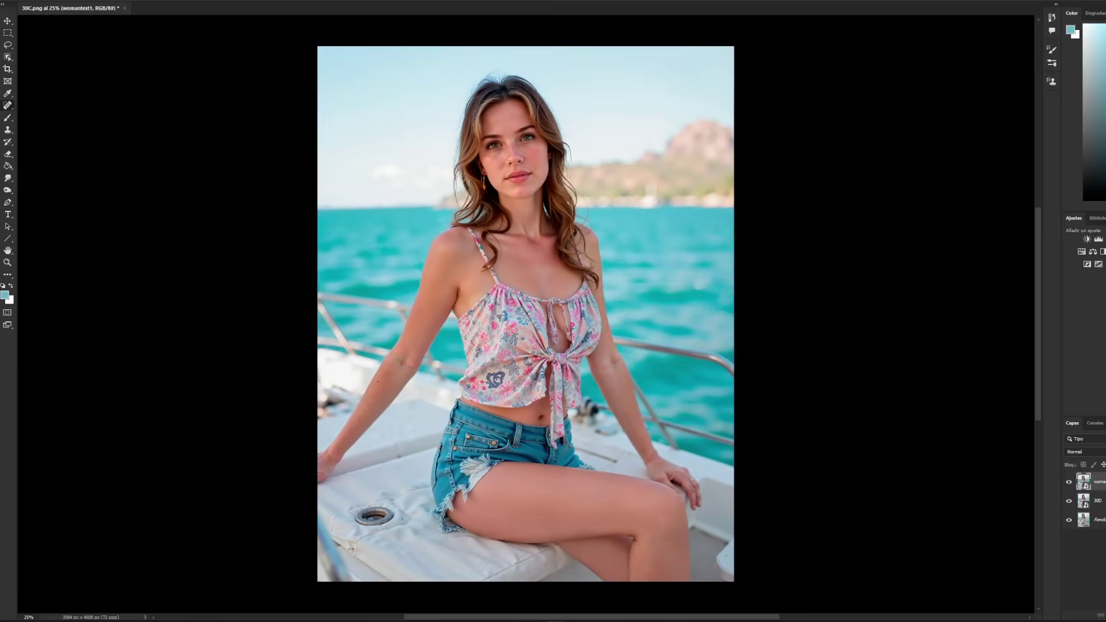
pyautogui.moveTo(531, 322); pyautogui.dragTo(548, 339)
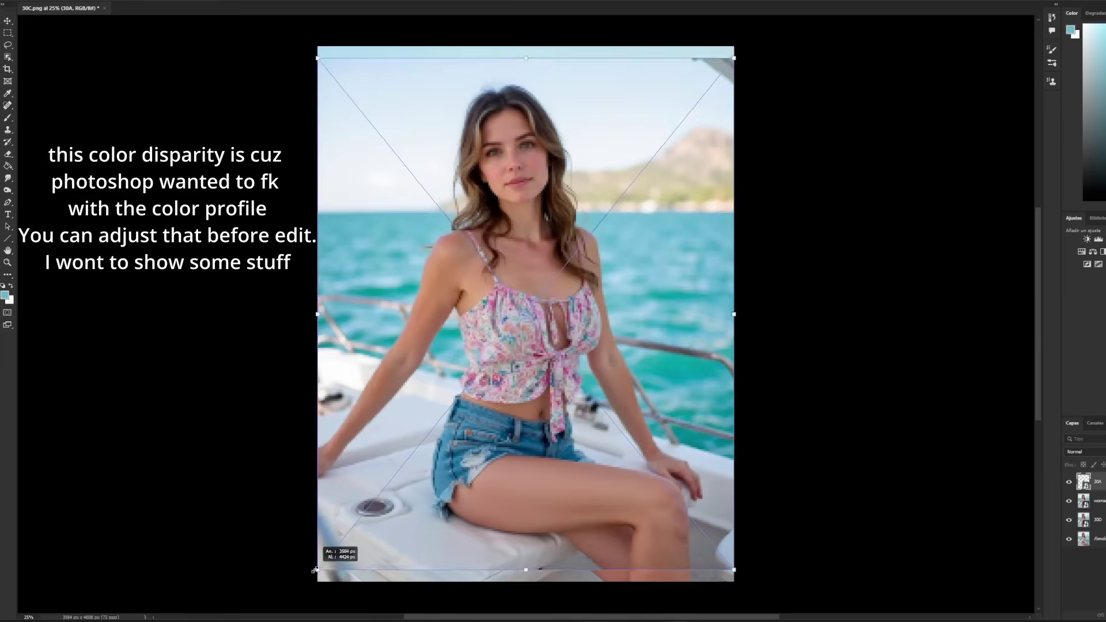
pyautogui.press('Return')
# Step: Hide the 30A and womantest1 layers, select 30D, and open its blend modes
pyautogui.click(1069, 482)
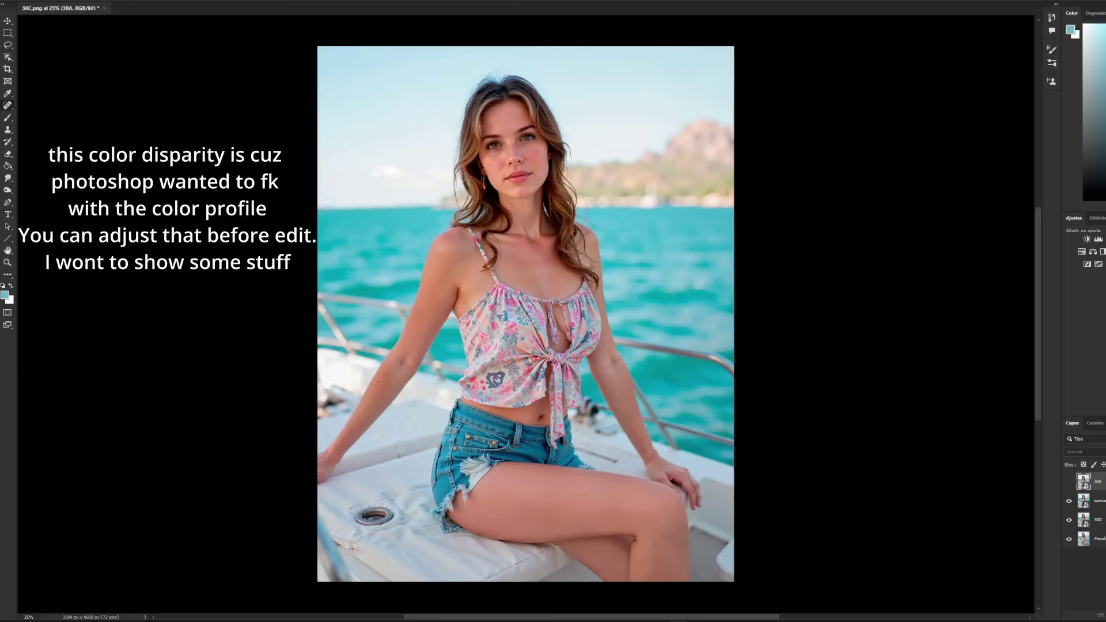
pyautogui.click(1070, 502)
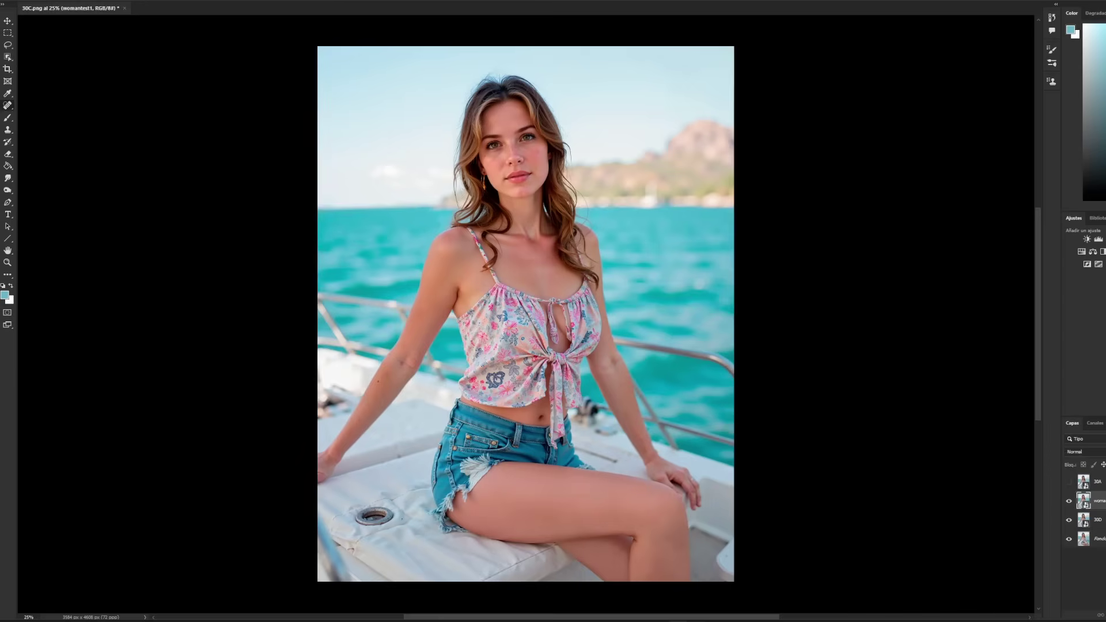
pyautogui.click(1069, 501)
pyautogui.click(1092, 519)
pyautogui.click(1095, 452)
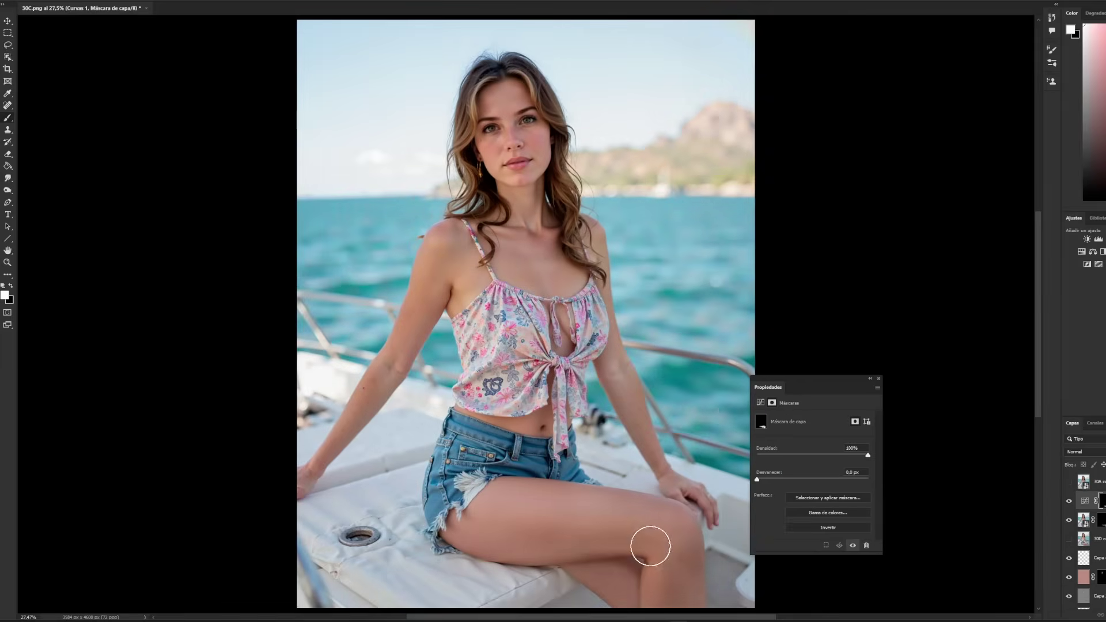
# Step: Set the blend mode, show layer 30B, invert its mask to black, and zoom to 200% on the face
pyautogui.scroll(3, 629, 292)
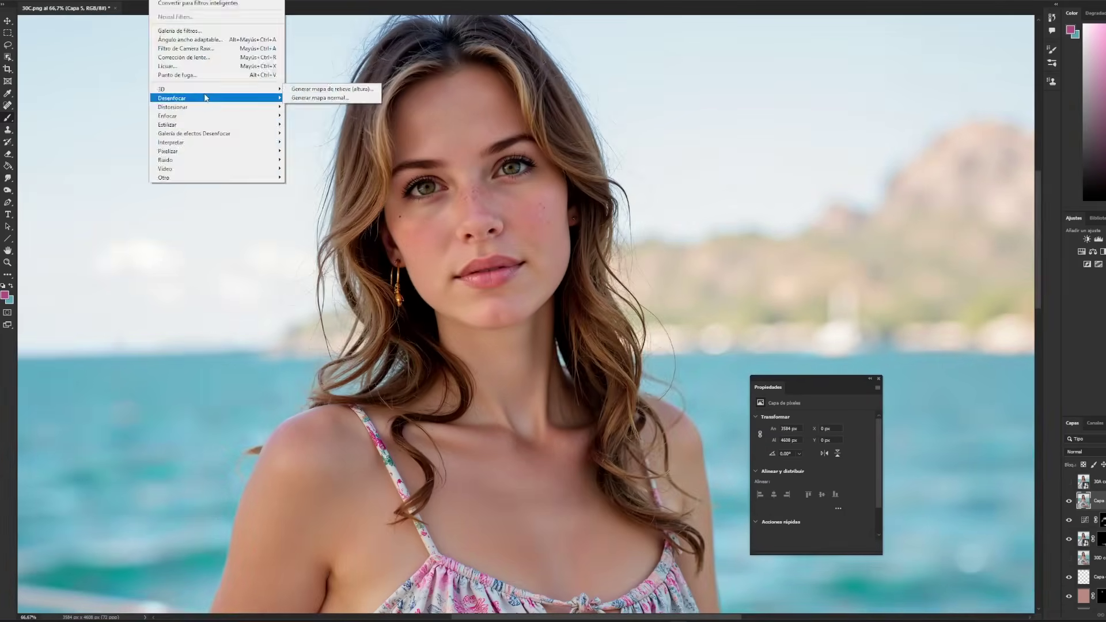
pyautogui.click(1098, 452)
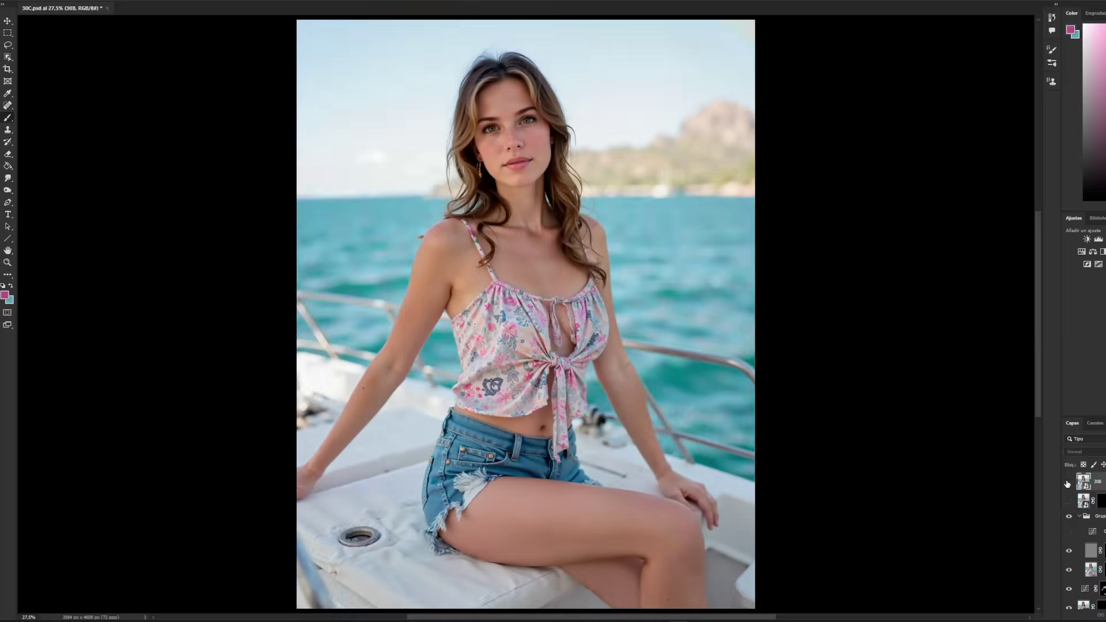
pyautogui.click(1069, 483)
pyautogui.hotkey('ctrl', 'i')
pyautogui.hotkey('ctrl', '1')
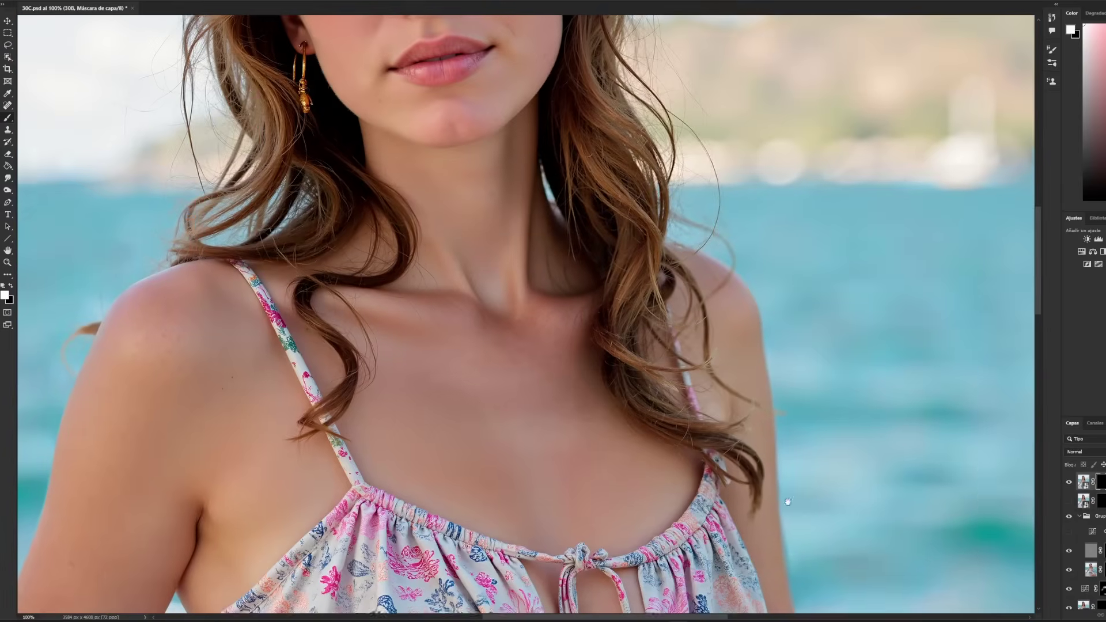
pyautogui.scroll(5, 442, 372)
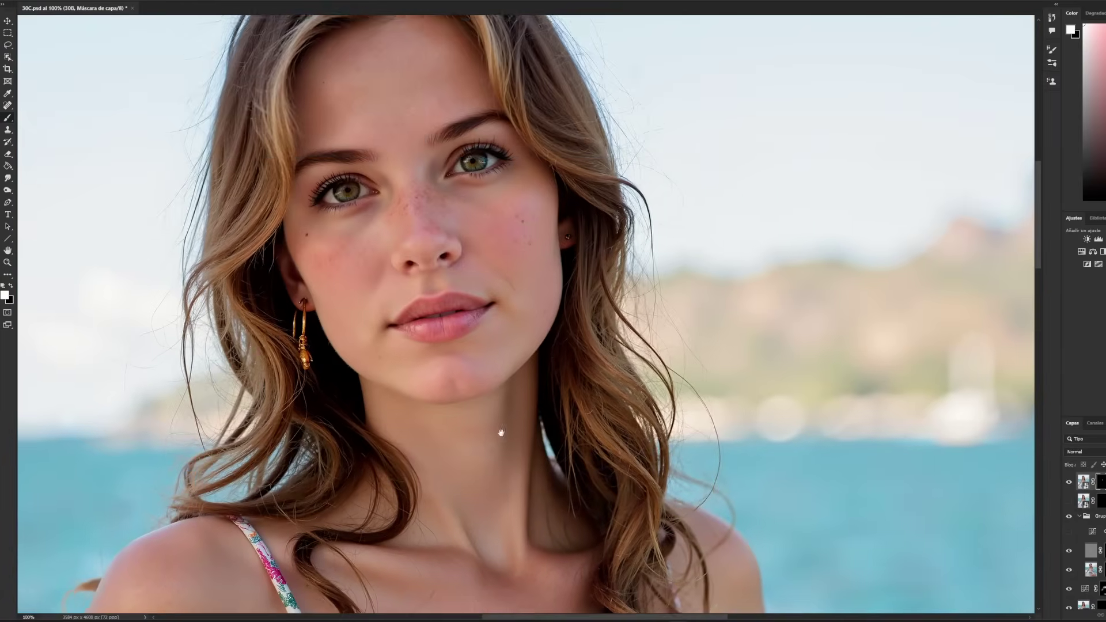
pyautogui.hotkey('ctrl', '+')
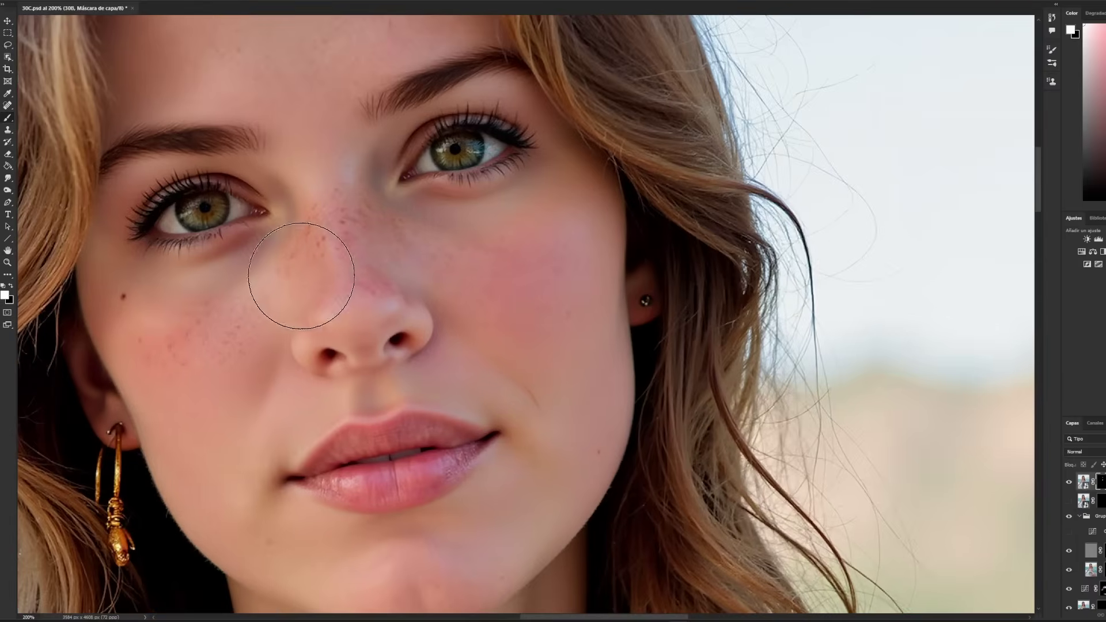
pyautogui.moveTo(241, 369); pyautogui.dragTo(397, 374)
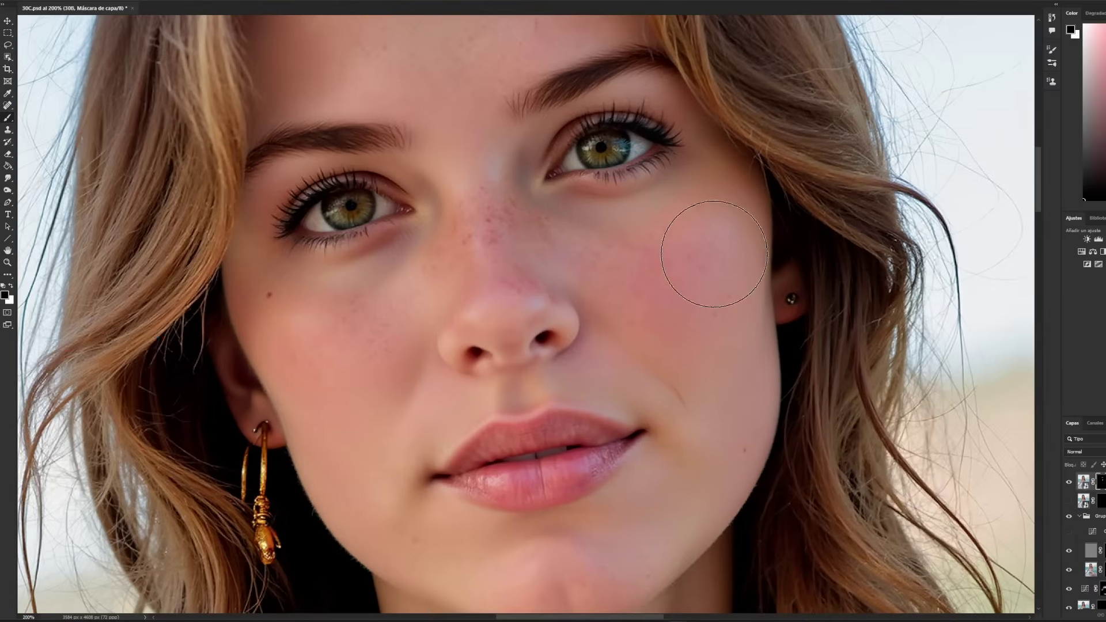